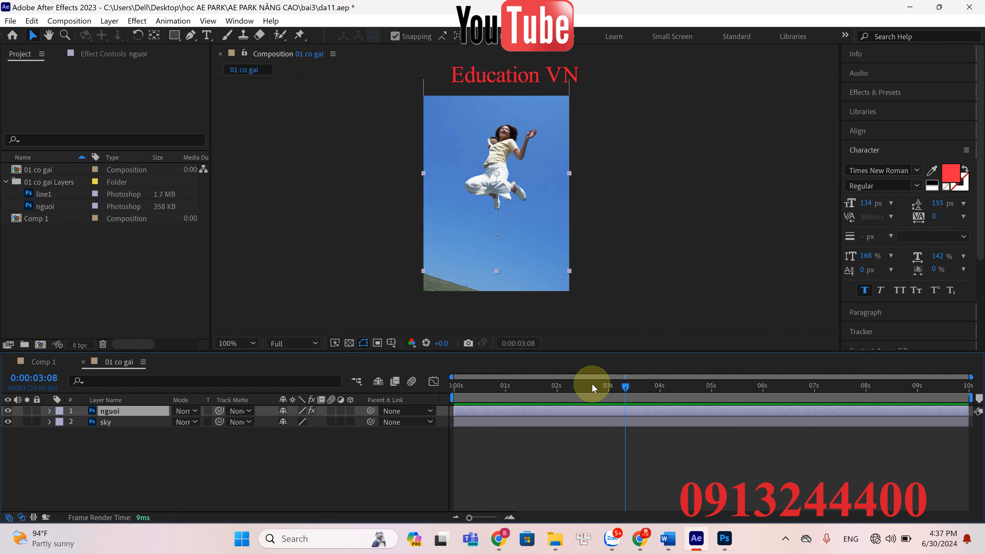
Step: Scrub through the 01 co gai composition to preview the jumping girl's animation
left_click_drag(627, 387, 464, 407)
left_click_drag(587, 419, 668, 422)
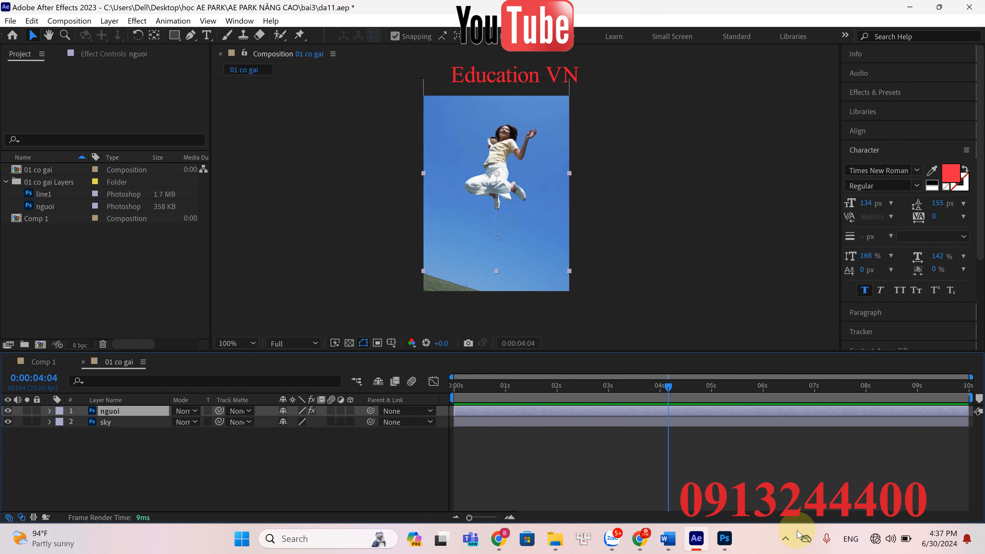
left_click(785, 538)
left_click(836, 447)
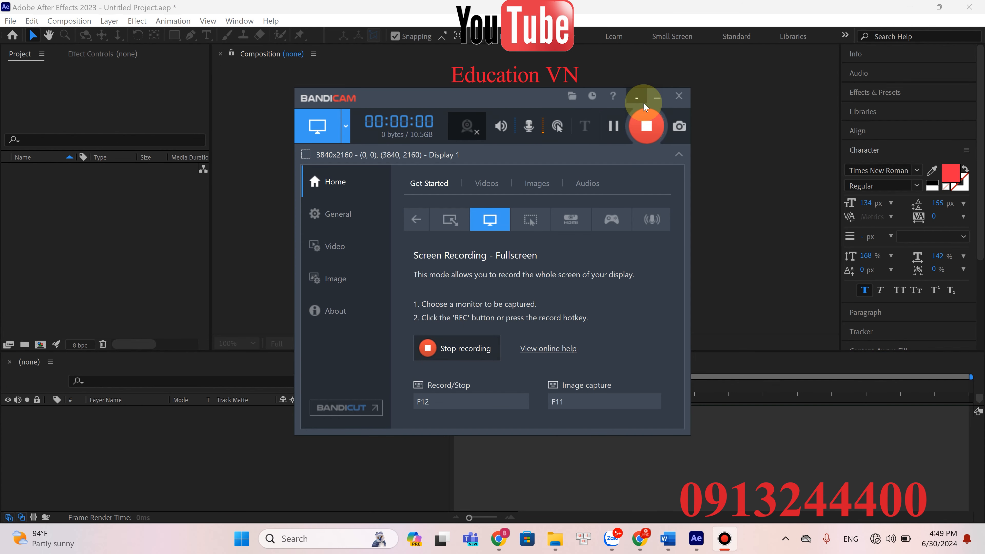
left_click(637, 97)
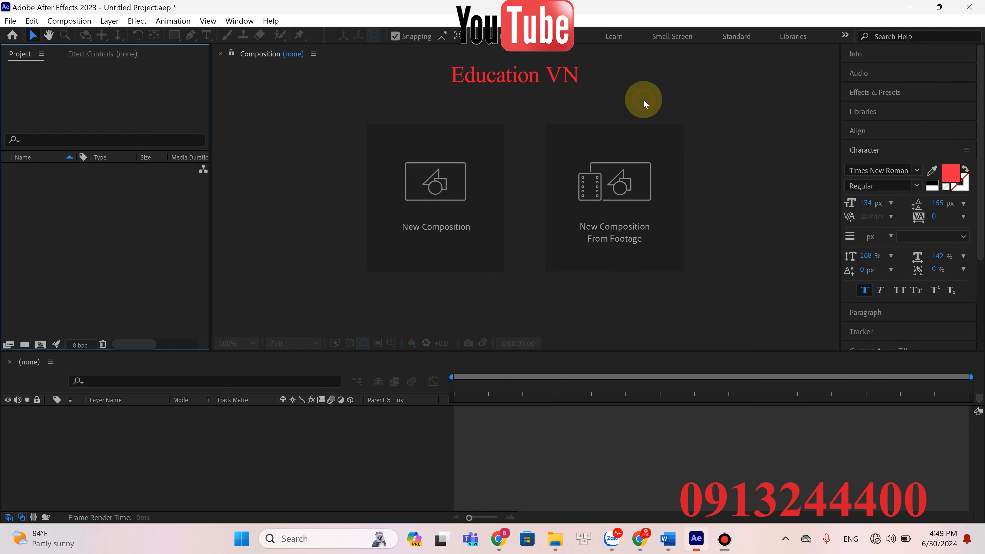
Step: Create a new 1920 x 1080 composition at 25 fps, keeping the default name Comp 1
left_click(446, 182)
left_click(663, 377)
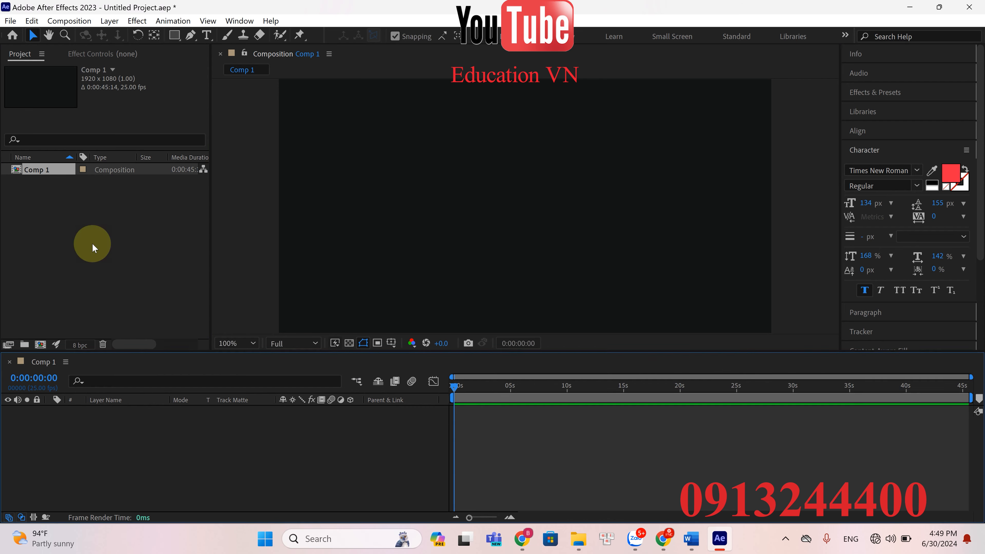
Step: Import co gai.psd with import kind Composition and editable layer styles
right_click(93, 242)
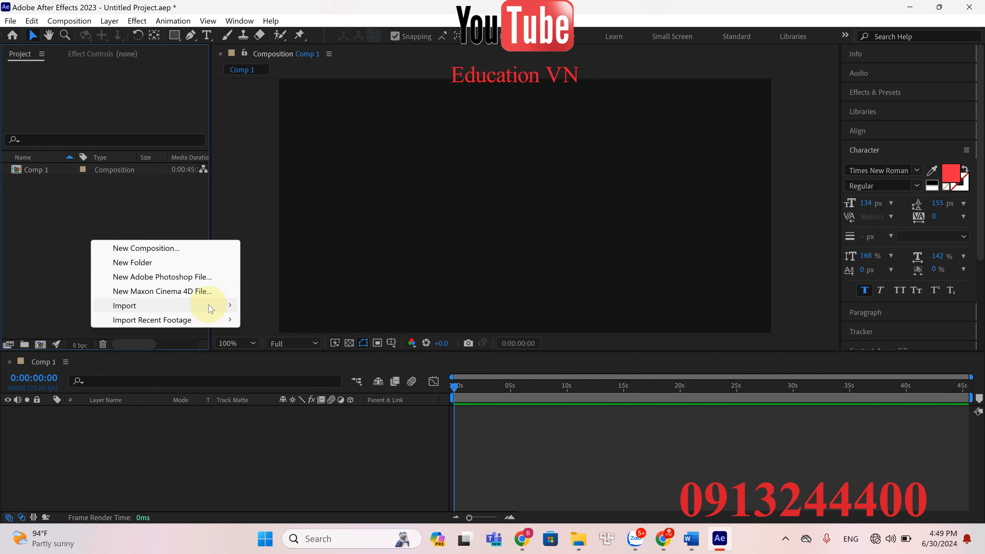
left_click(261, 304)
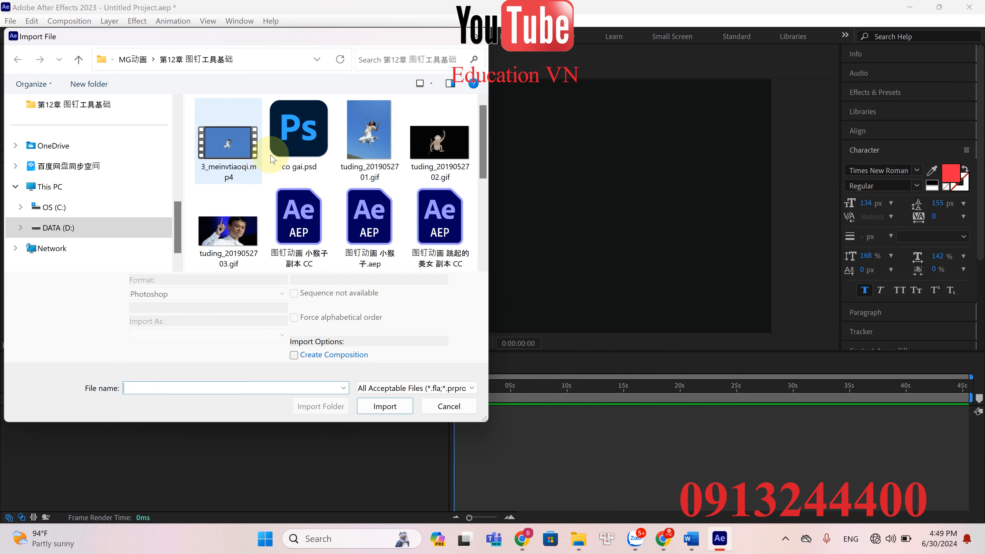
double_click(287, 139)
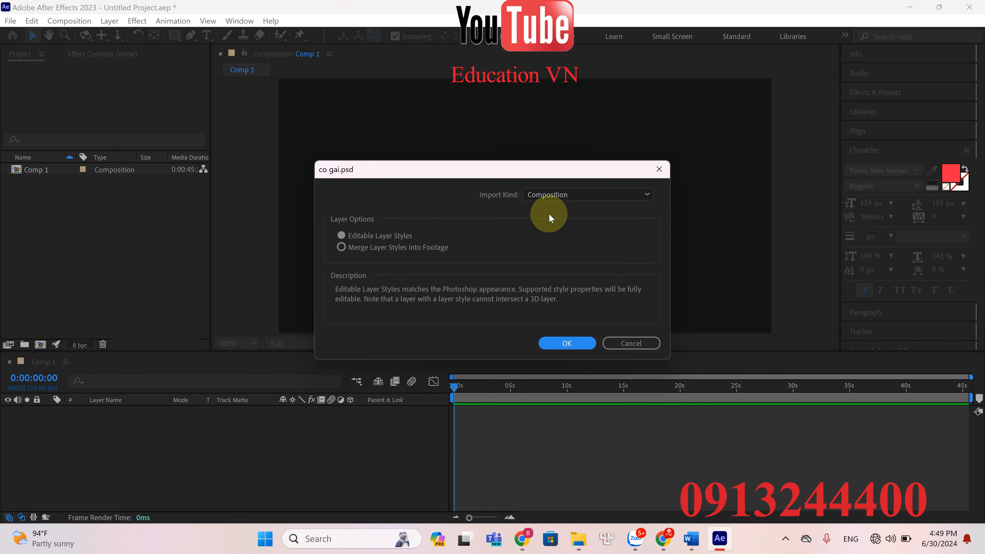
left_click(562, 194)
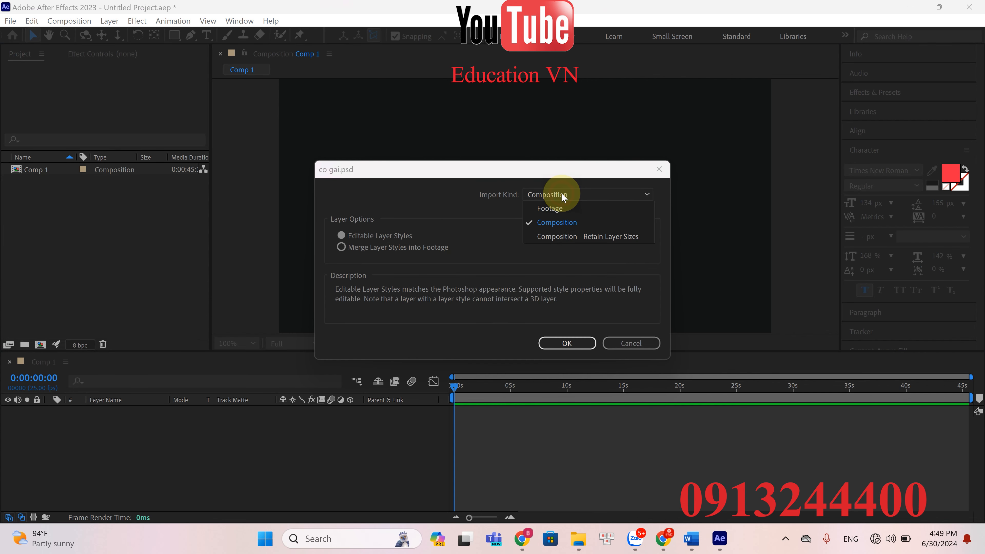
left_click(565, 226)
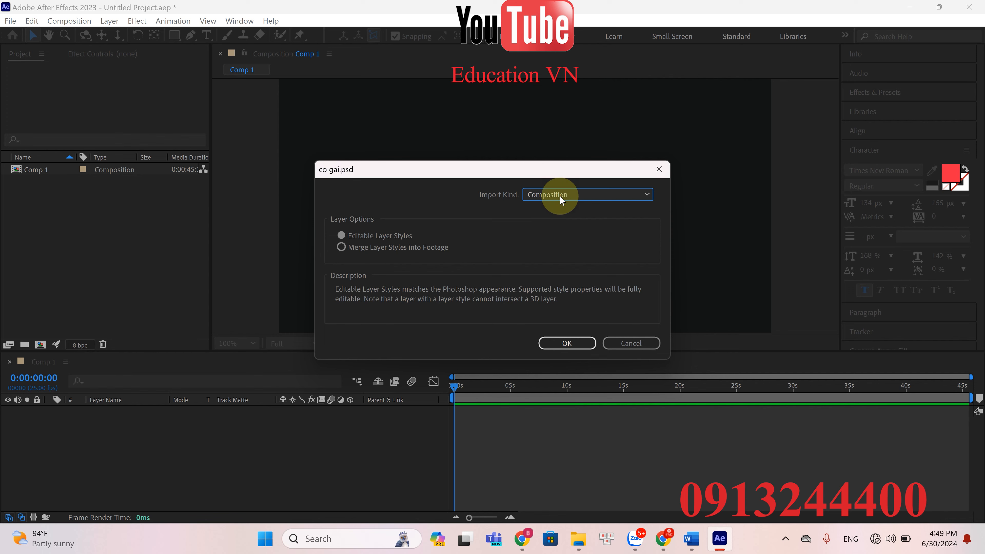
left_click(559, 200)
left_click(566, 225)
left_click(556, 343)
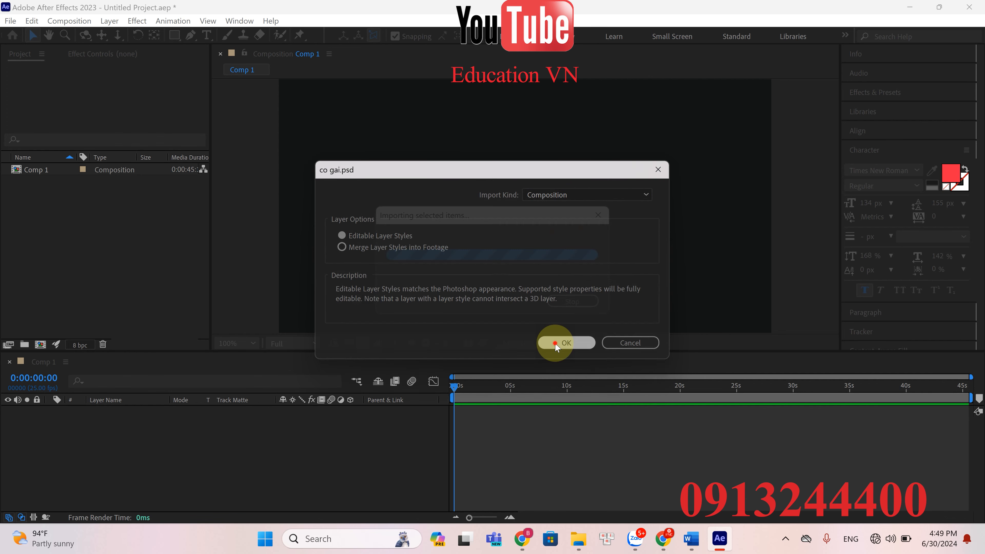
Step: Add both layers from the co gai Layers folder to the Comp 1 timeline
left_click(35, 181)
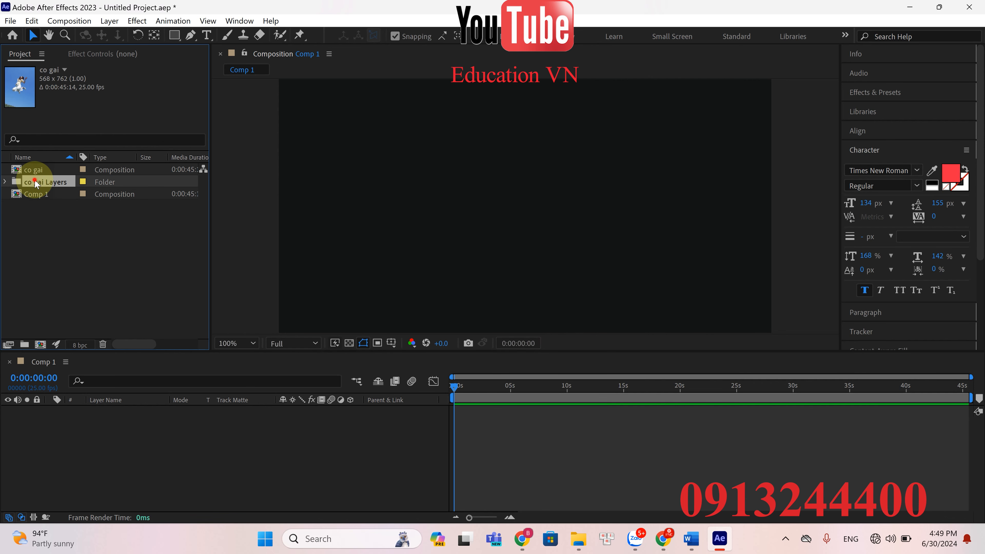
left_click(4, 182)
left_click(5, 182)
left_click_drag(22, 181, 96, 461)
left_click(120, 450)
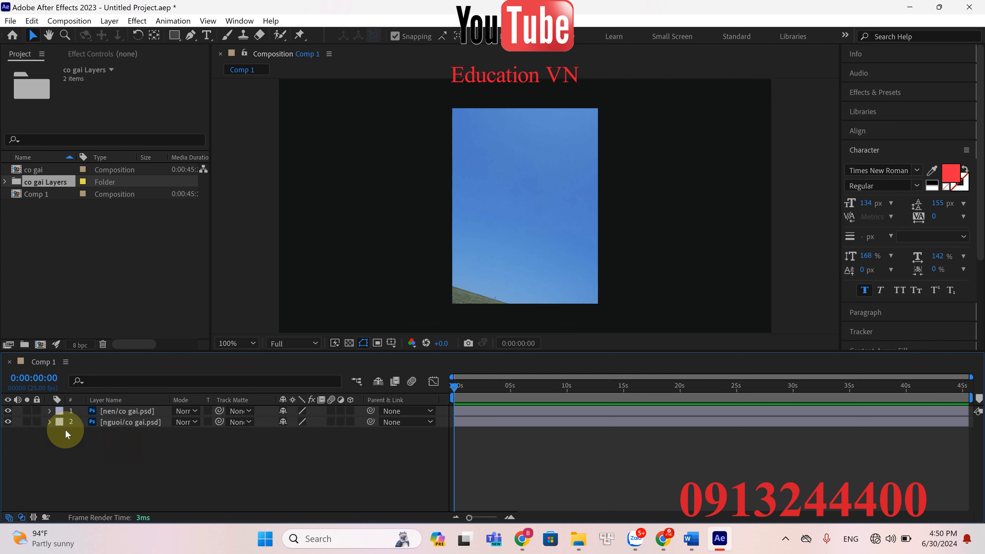
Step: Solo the nguoi and nen layers in turn to check what each contains, leaving both unsoloed
left_click(28, 422)
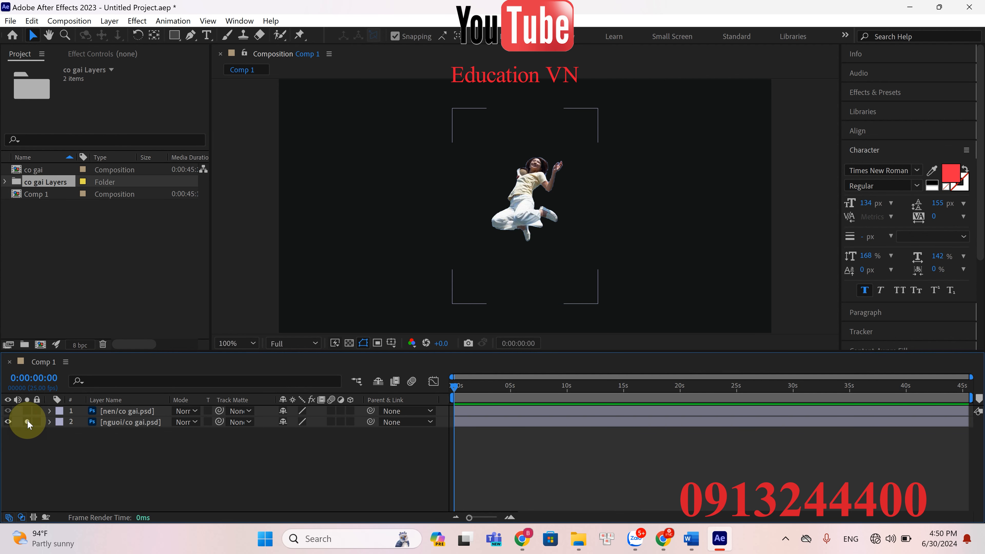
left_click(27, 412, "alt")
left_click(26, 411)
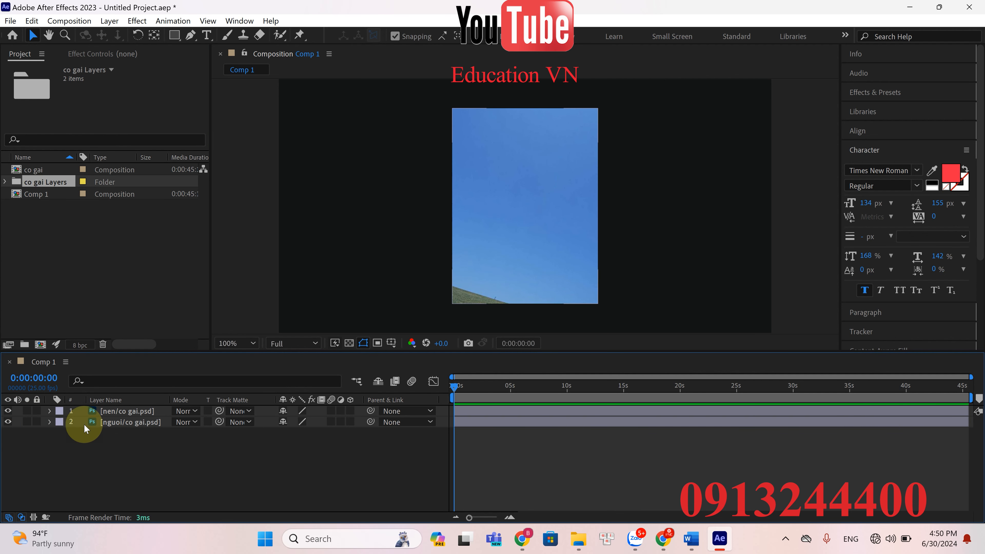
Step: Move the nguoi/co gai.psd layer above the nen/co gai.psd background layer in Comp 1
left_click_drag(131, 426, 132, 410)
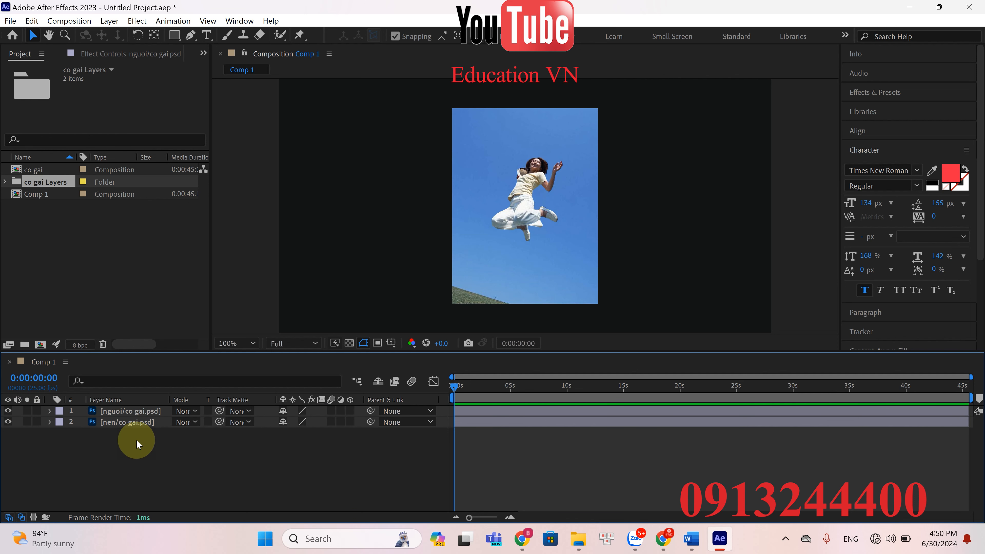
left_click(452, 384)
mouse_move(452, 384)
left_mouse_down()
mouse_move(549, 386)
mouse_move(452, 383)
left_mouse_up()
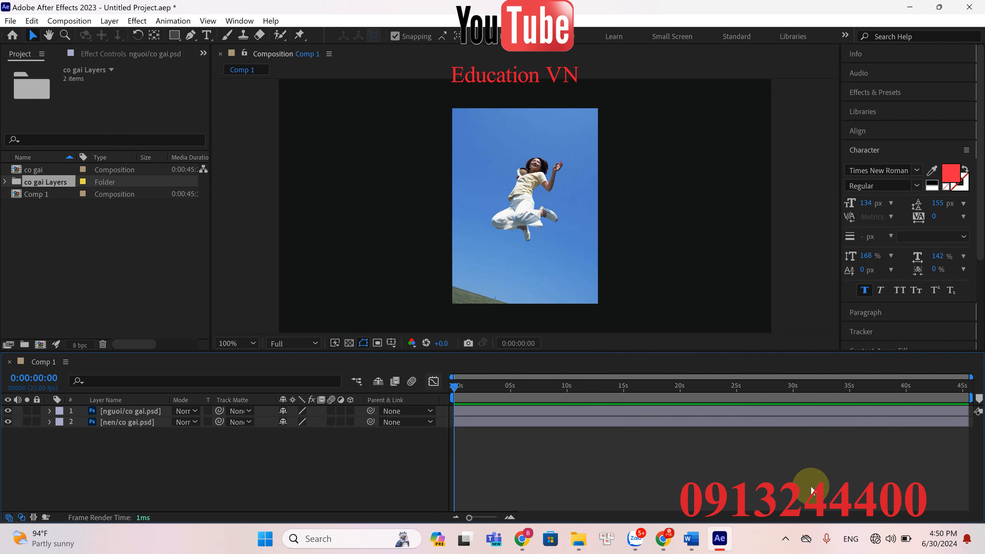
left_click(786, 539)
left_click(839, 450)
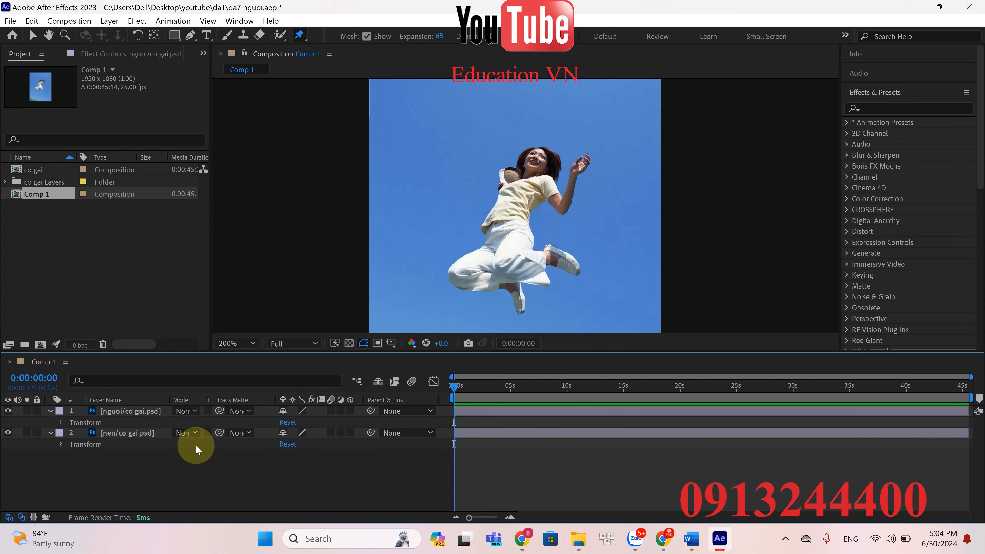
Step: Place a Puppet Position pin on the girl's torso in the nguoi layer with the mesh shown, and solo that layer
left_click(135, 411)
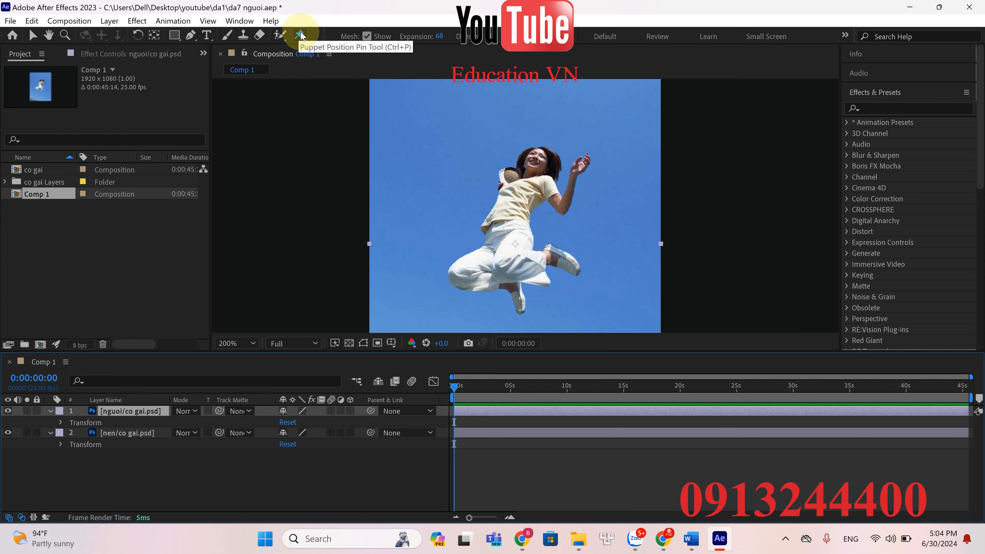
left_click(367, 36)
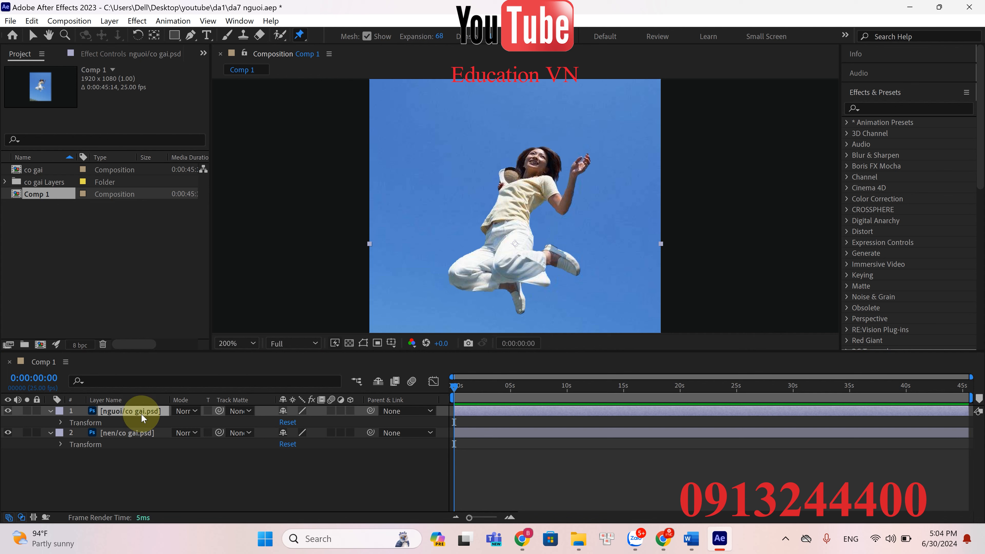
left_click(519, 203)
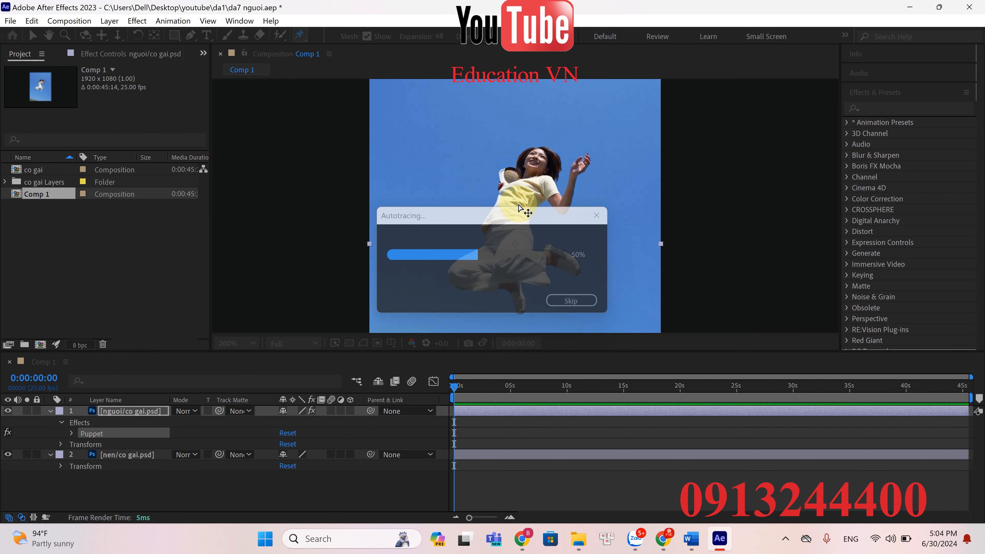
scroll(551, 155, "down", 2)
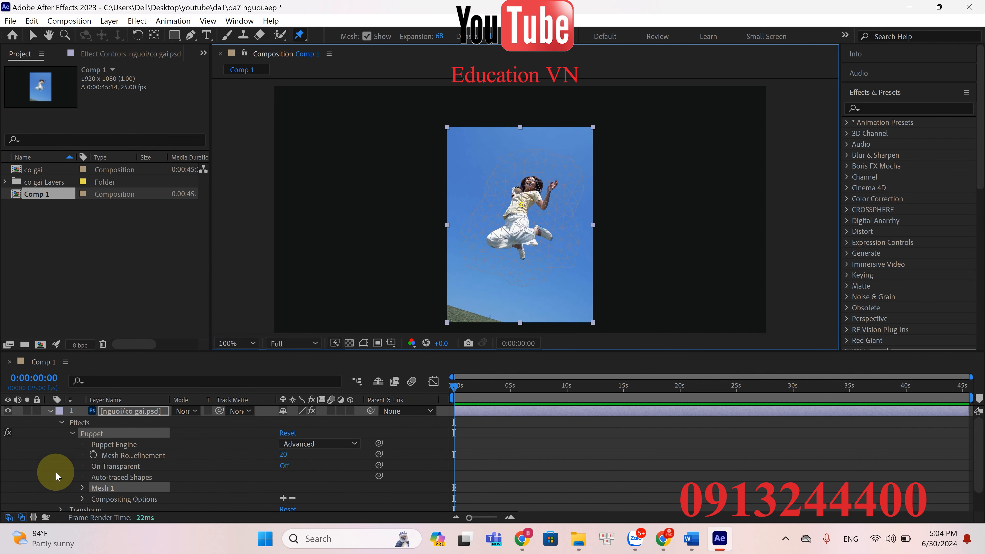
left_click(27, 410)
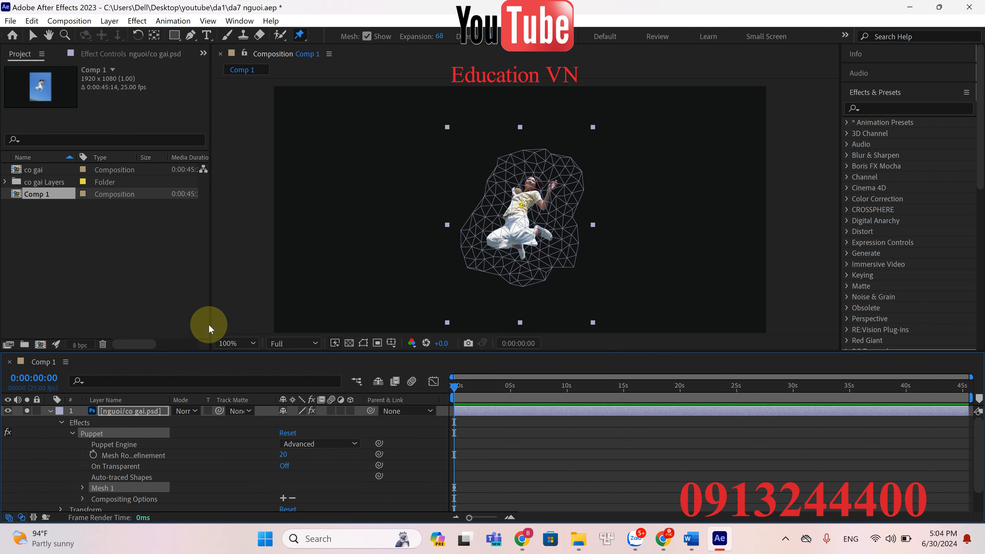
scroll(558, 194, "up", 2)
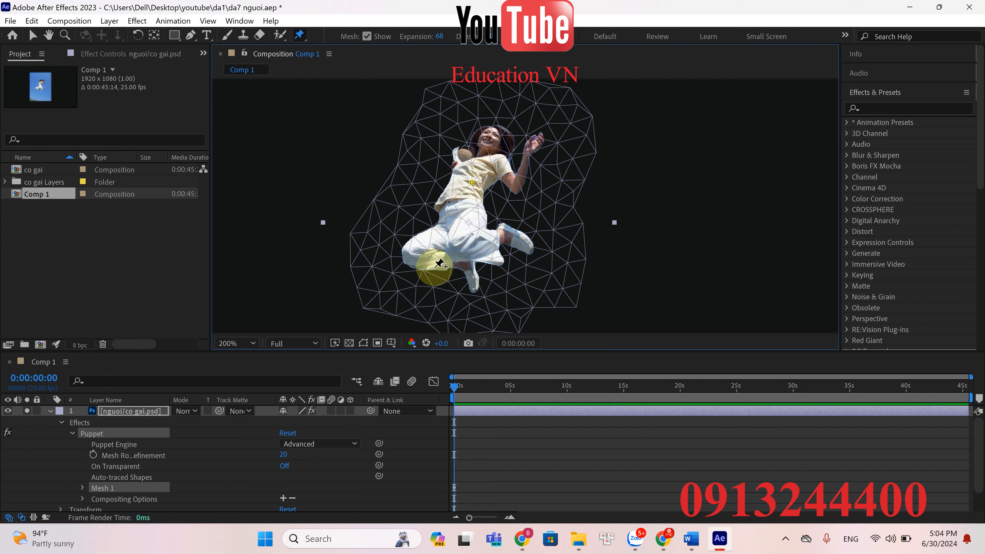
left_click(785, 539)
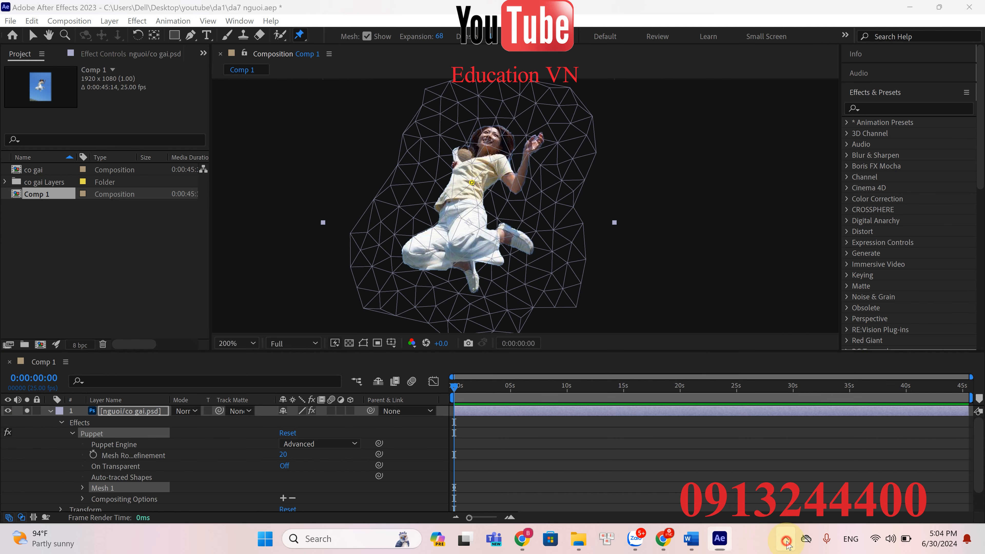
left_click(837, 448)
left_click(633, 105)
Step: Place puppet pins along the girl's raised arm on the hand, wrist, elbow, upper arm and shoulder
scroll(626, 109, "up", 2)
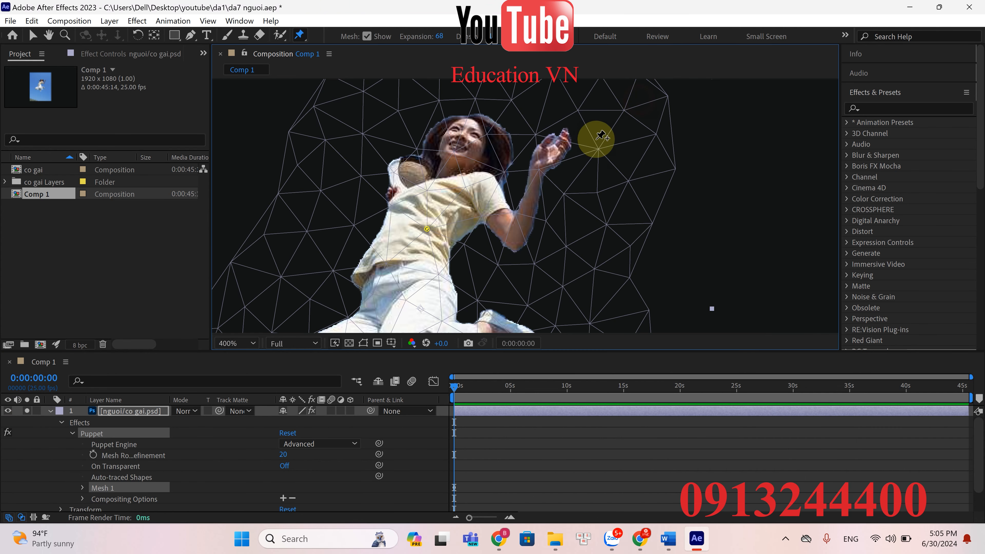
left_click_drag(584, 162, 661, 150)
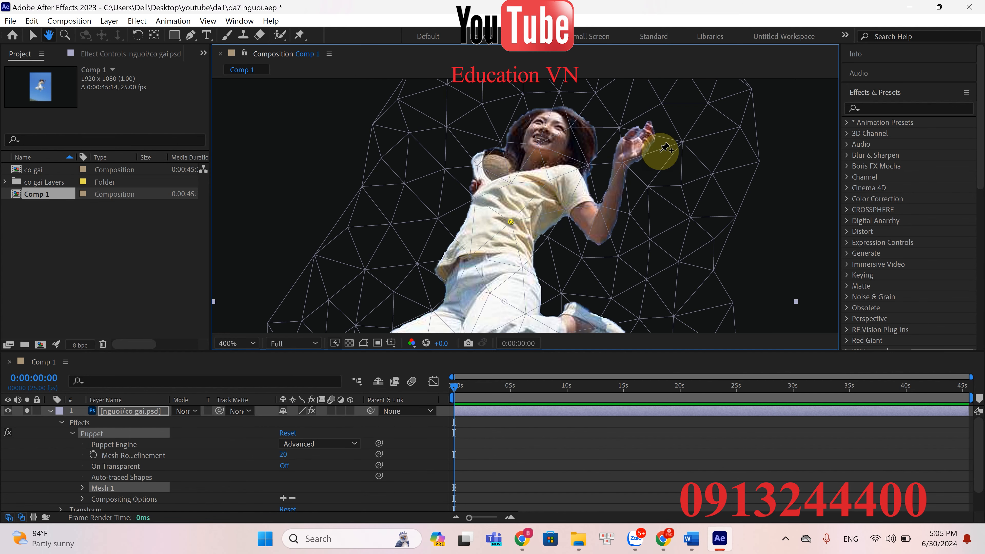
left_click(635, 145)
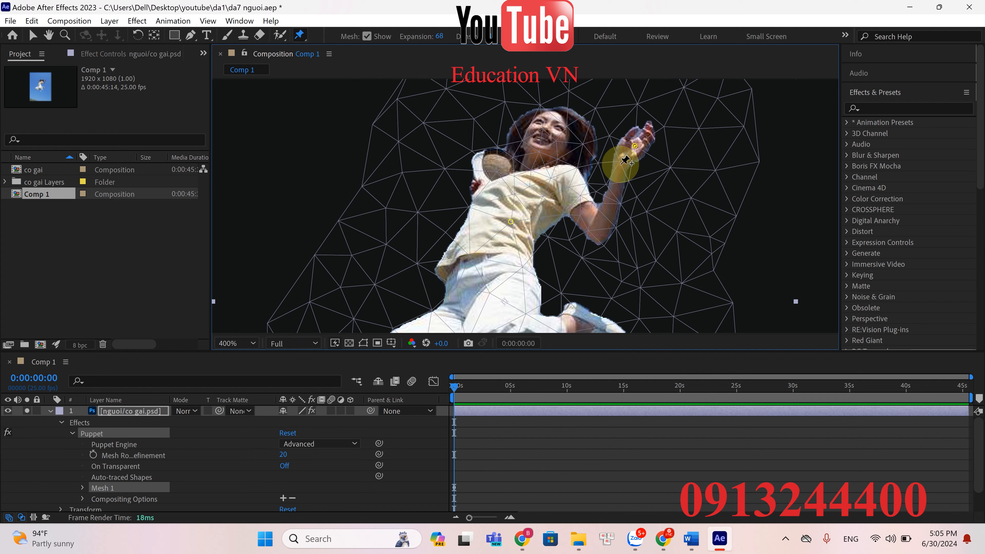
left_click(621, 164)
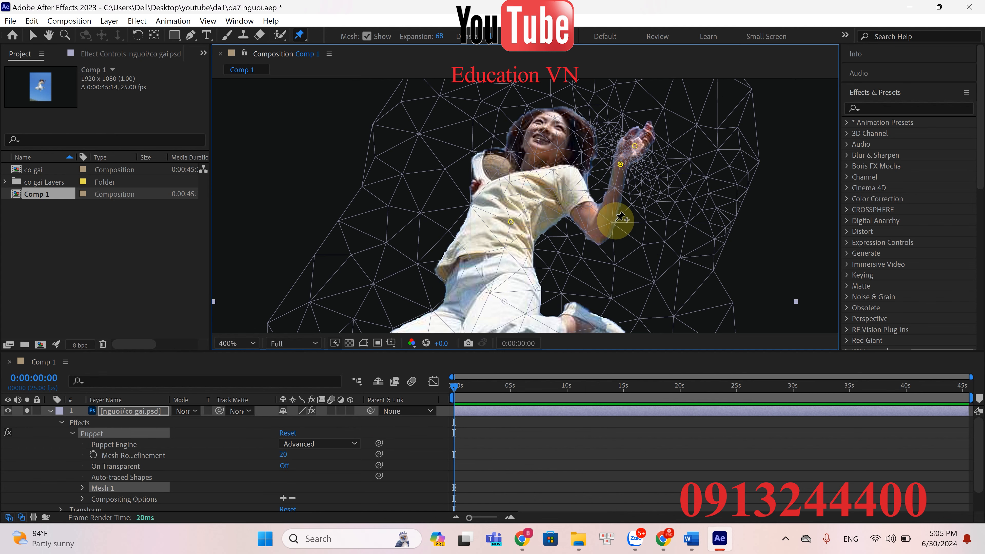
left_click(599, 234)
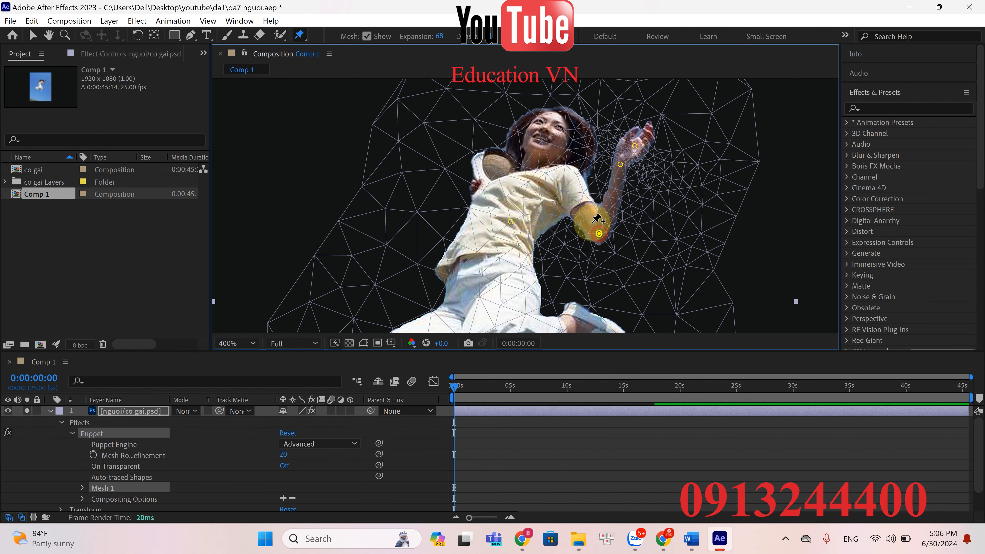
left_click(578, 204)
left_click(566, 177)
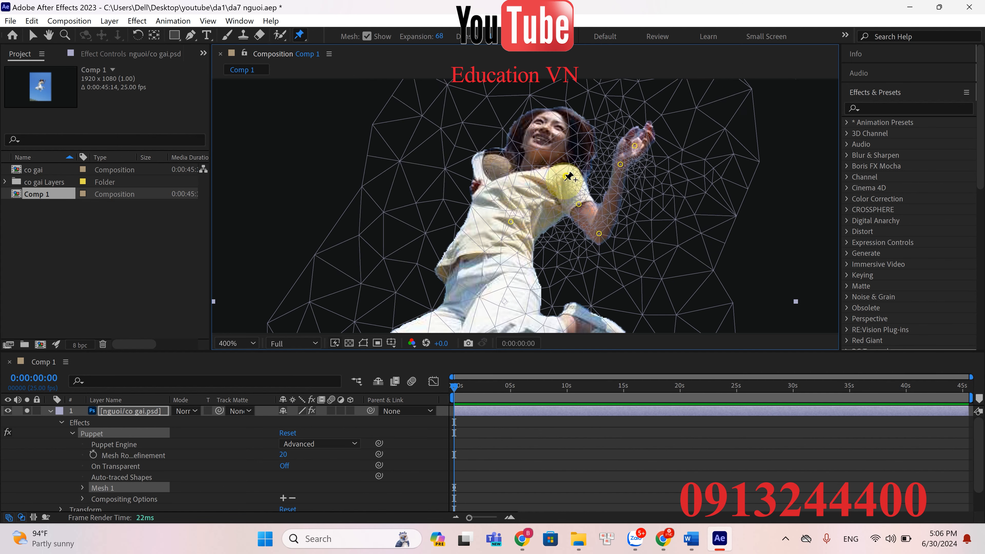
Step: Place puppet pins along the girl's front leg on the shoe tip, ankle, lower leg, knee and hip
scroll(560, 190, "down", 3)
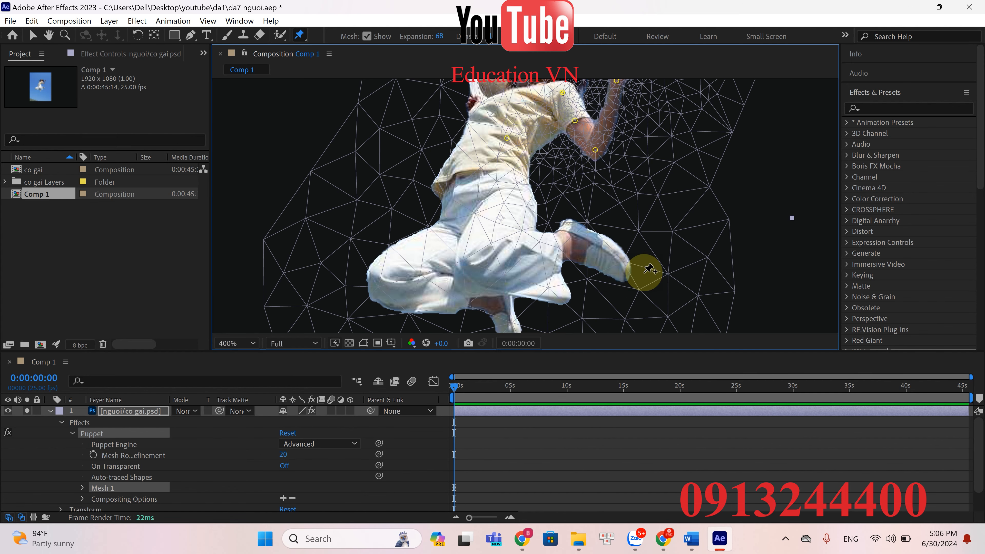
left_click(622, 277)
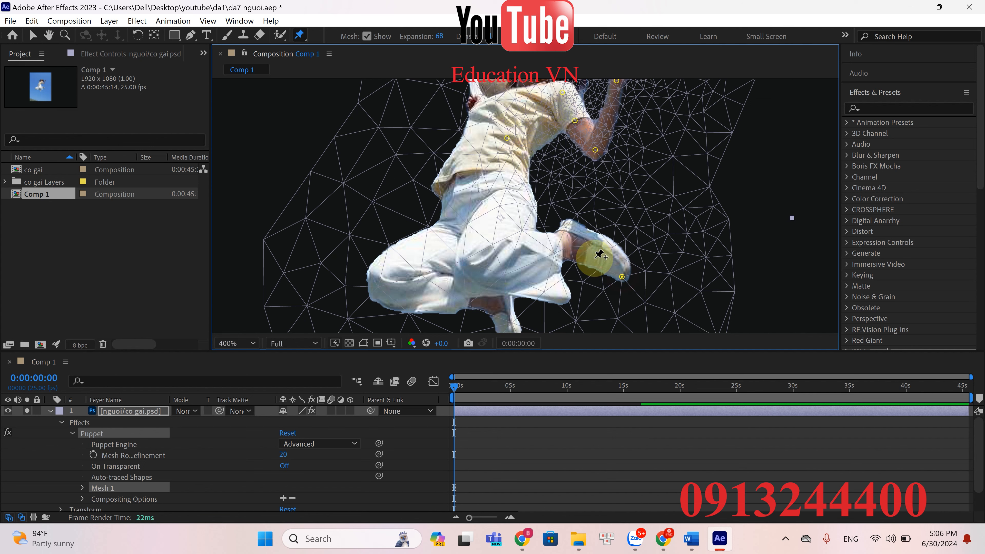
left_click(571, 252)
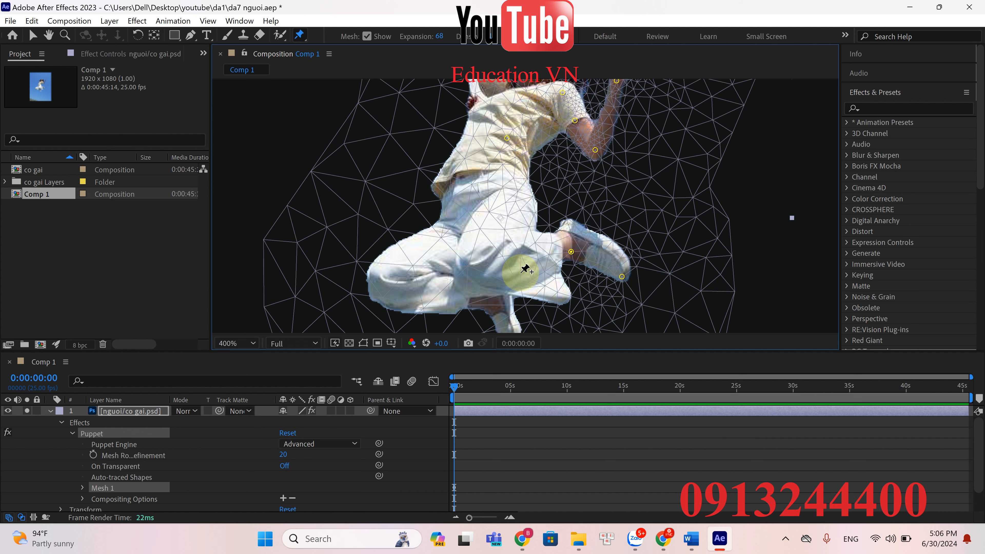
left_click(501, 278)
left_click(471, 264)
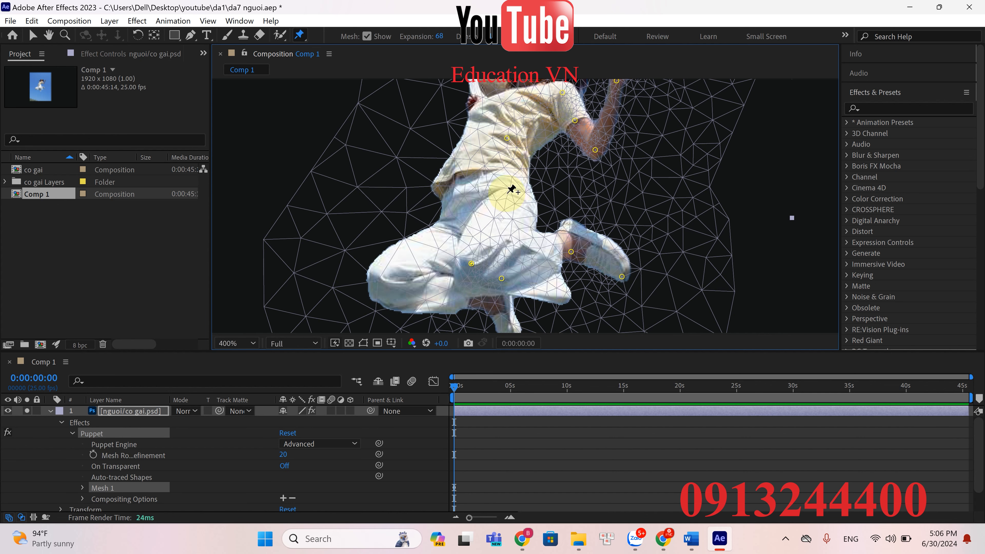
left_click(505, 192)
key("comma")
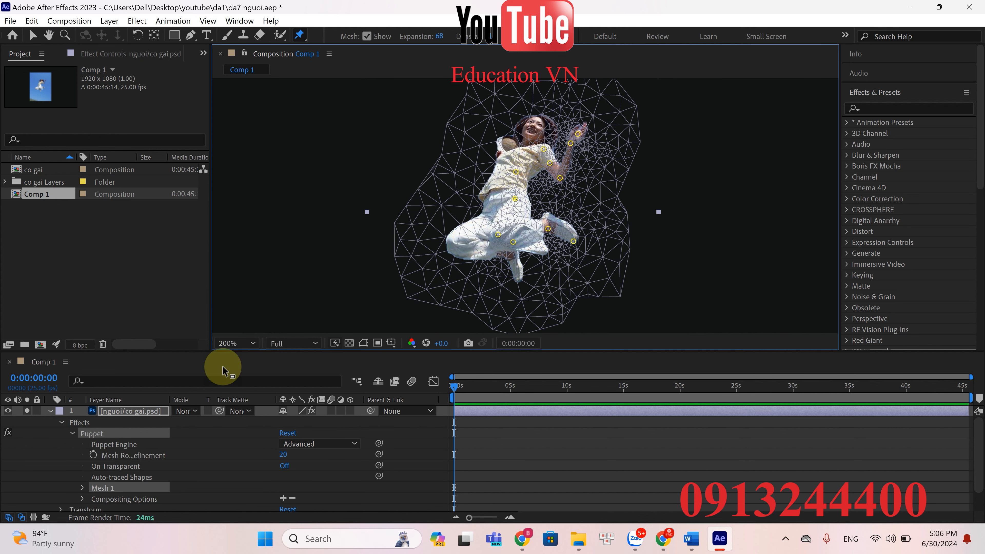
Step: Expand Mesh 1 and its Deform group in the nguoi layer's Puppet effect to review the puppet pins
left_click(83, 488)
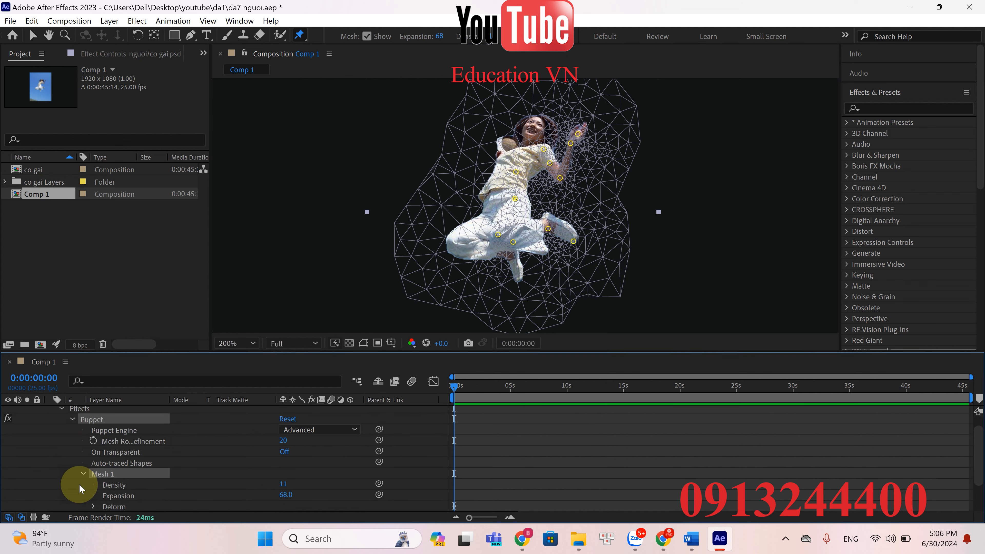
scroll(85, 484, "down", 3)
left_click(90, 464)
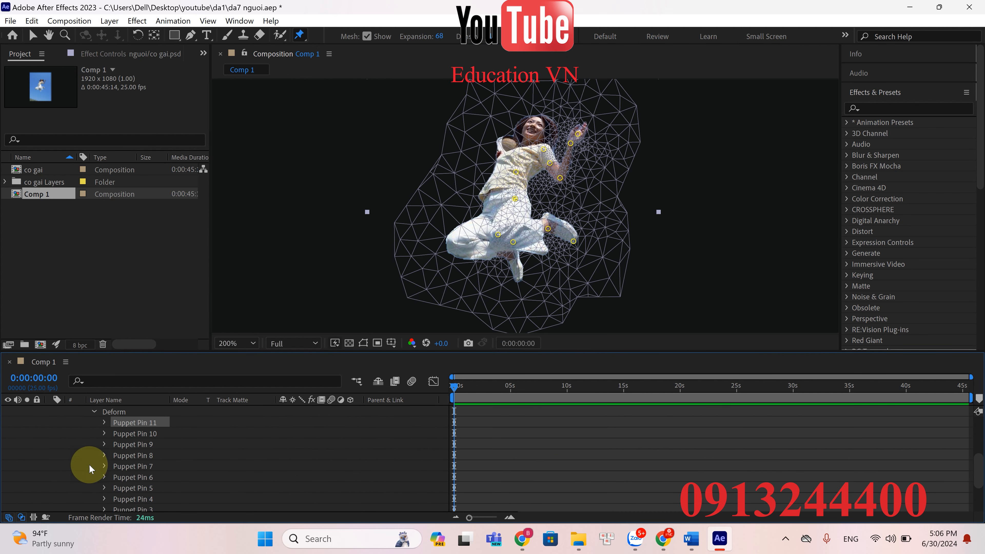
scroll(103, 456, "up", 3)
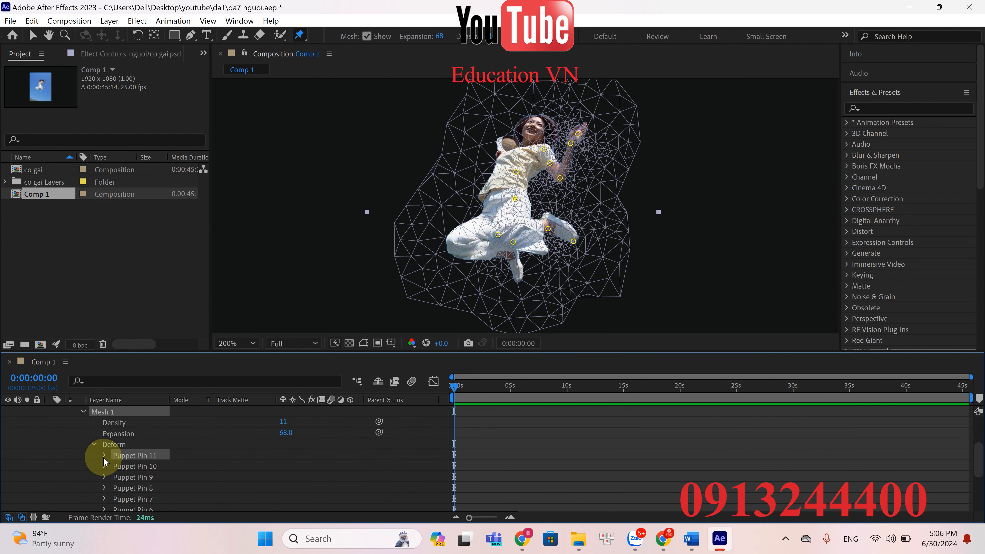
scroll(589, 171, "up", 1)
left_click_drag(582, 169, 534, 191)
scroll(556, 193, "down", 2)
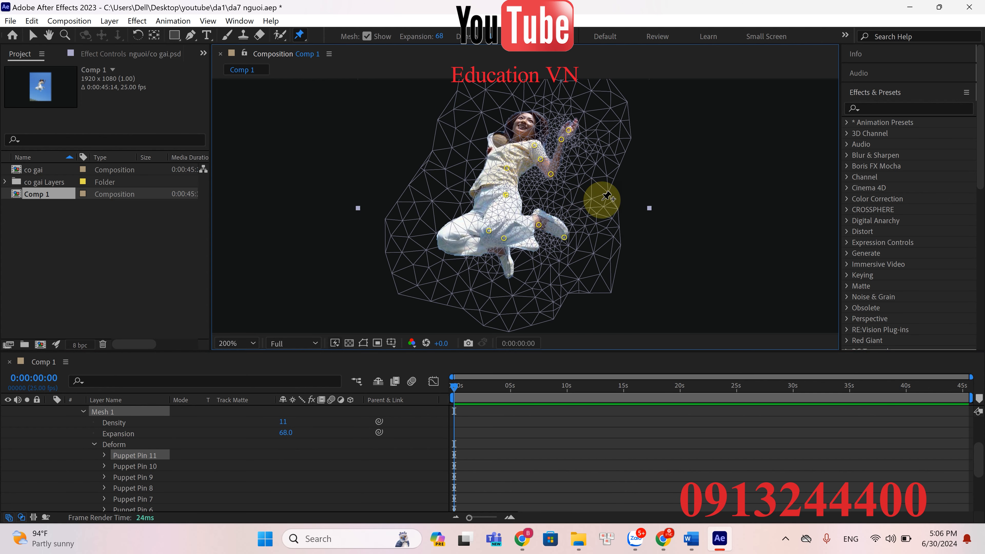
left_click(785, 539)
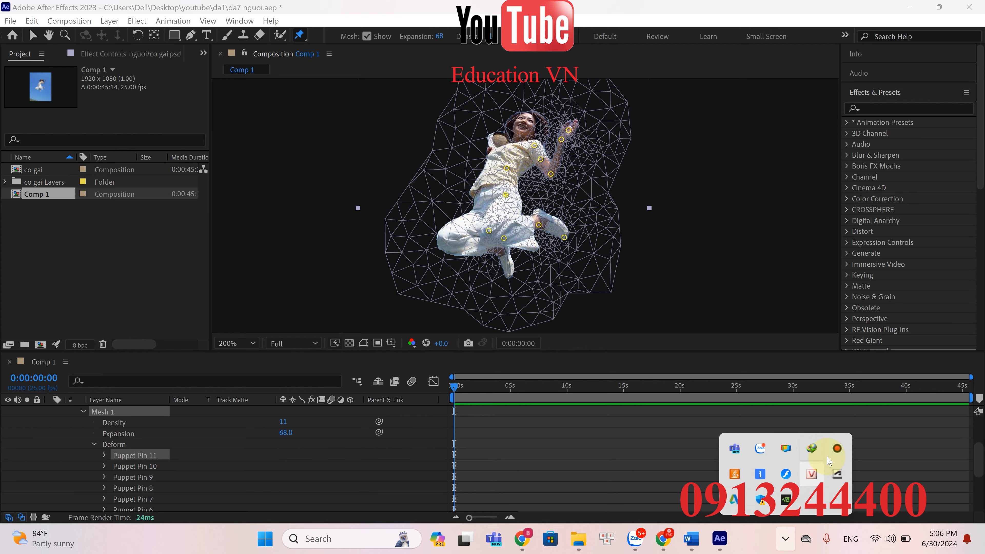
left_click(833, 450)
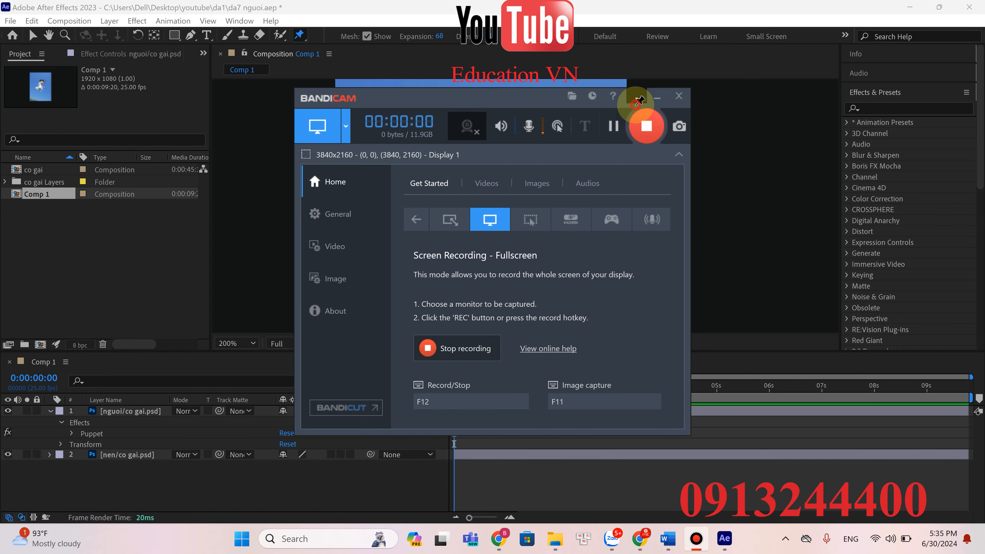
left_click(246, 481)
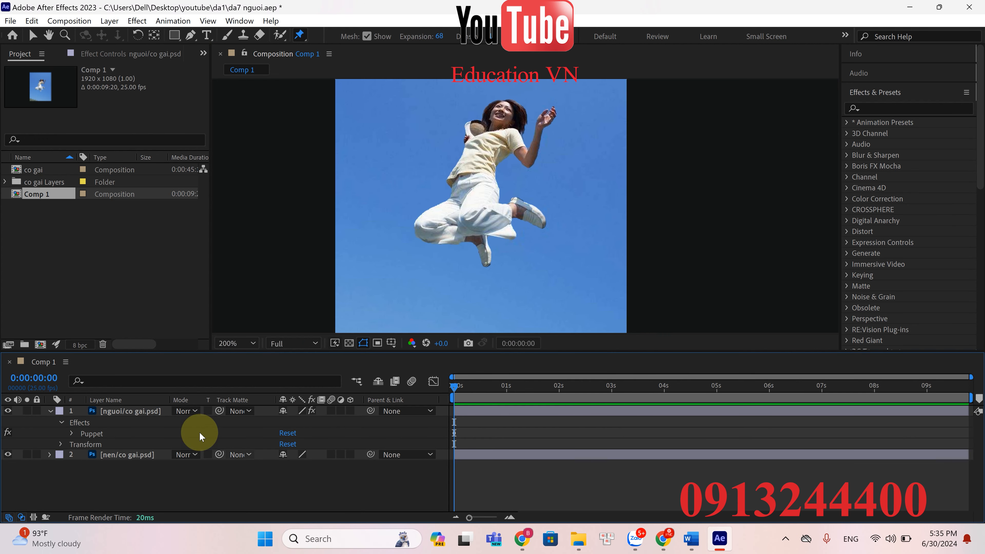
Step: Set the nguoi layer's Position to 960, 720 and start keyframing it at 0:00:00:00
scroll(418, 182, "down", 2)
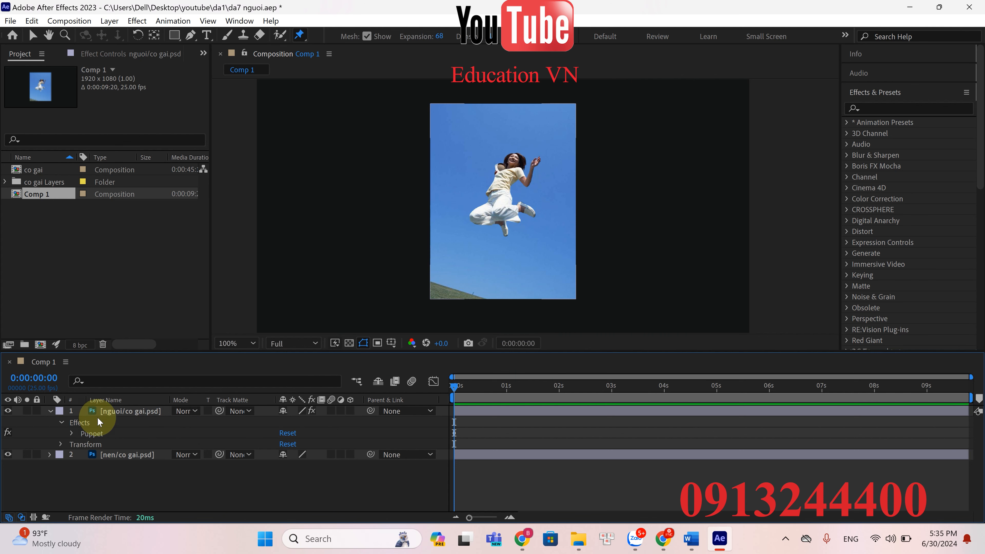
left_click(113, 414)
key("p")
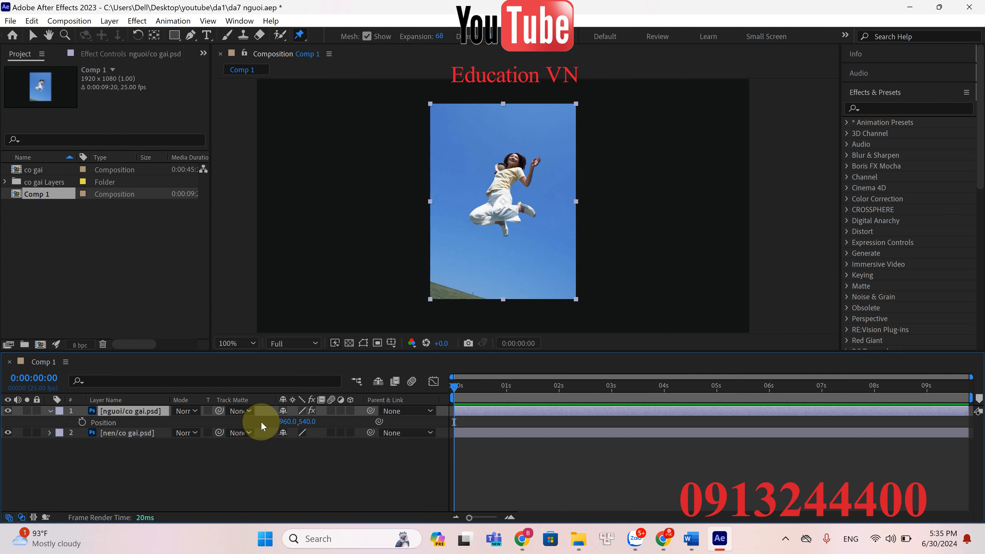
left_click_drag(306, 421, 455, 374)
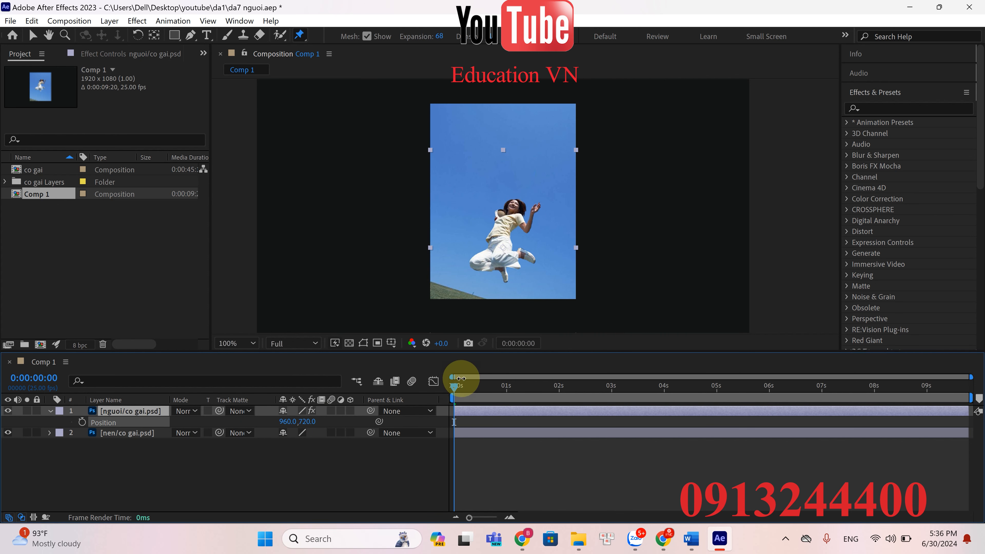
left_click(82, 421)
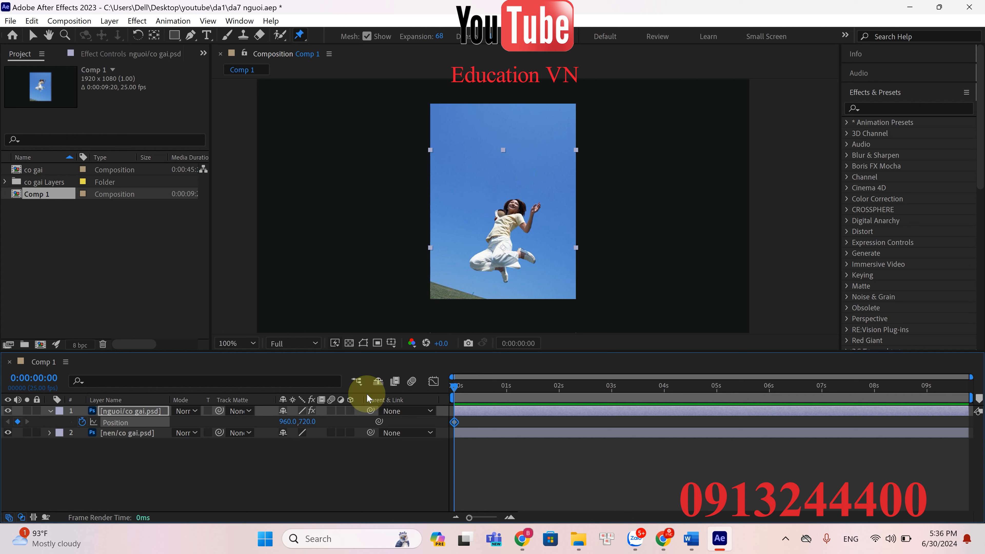
Step: Add a Position keyframe of 960, 476 to the nguoi layer at 0:00:01:06 and return to the start
left_click_drag(455, 387, 519, 388)
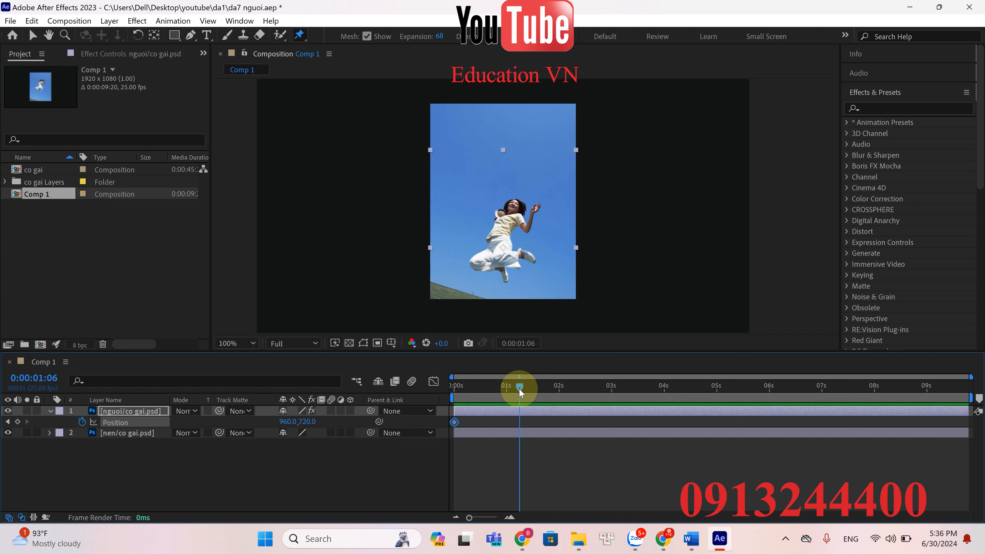
left_click_drag(310, 423, 157, 420)
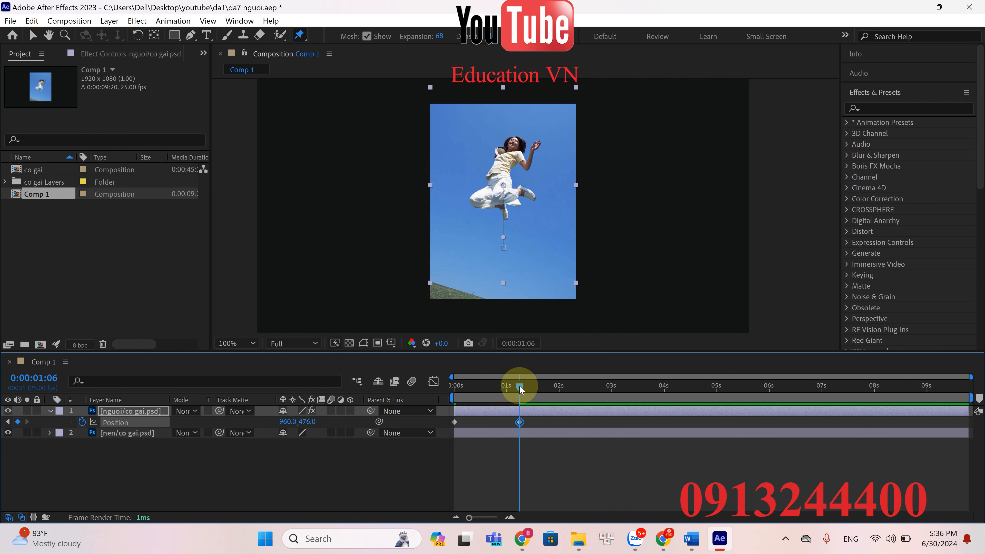
left_click_drag(519, 389, 414, 392)
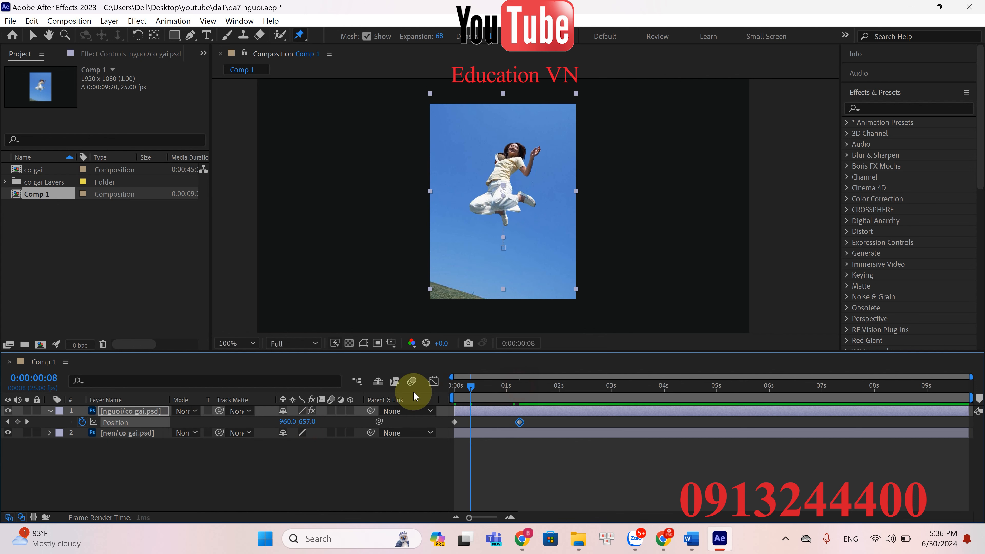
Step: Reveal the puppet pins under Mesh 1's Deform group in the nguoi layer's Puppet effect
left_click(47, 410)
left_click(47, 411)
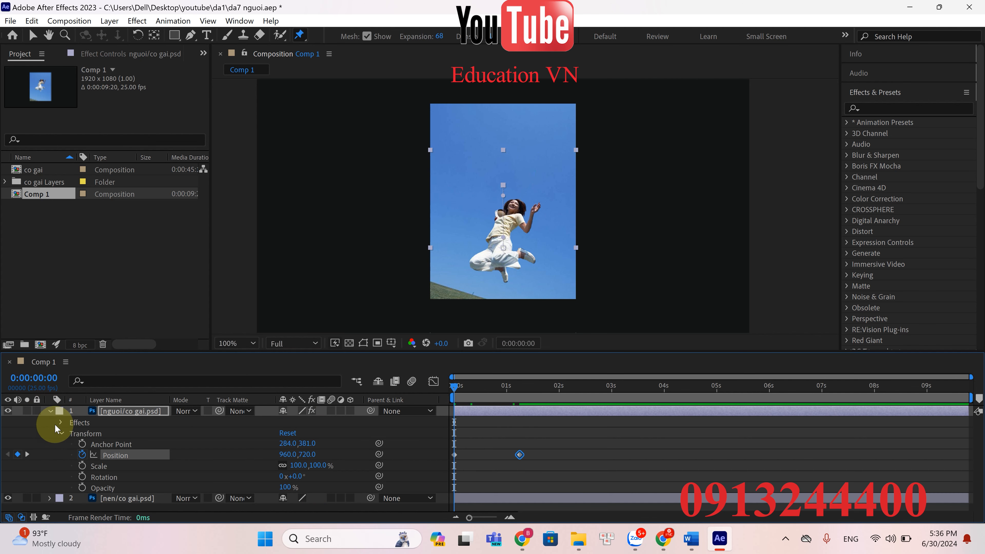
left_click(60, 422)
left_click(69, 433)
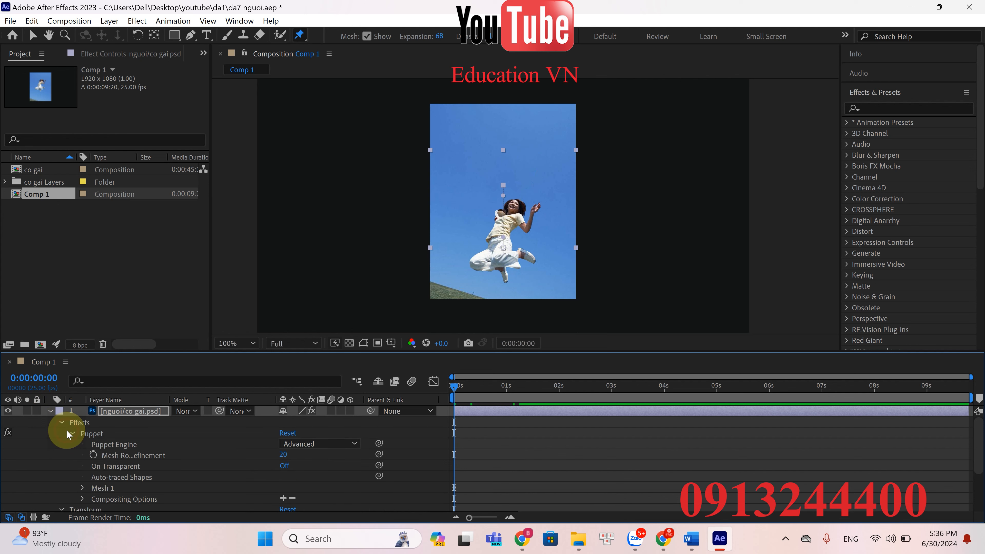
scroll(93, 488, "down", 1)
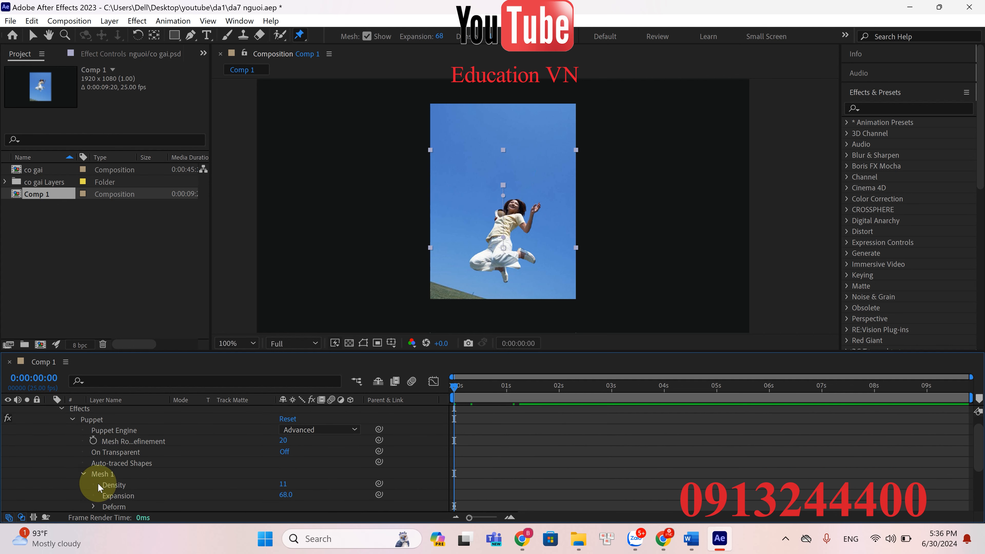
left_click(92, 504)
scroll(116, 477, "down", 5)
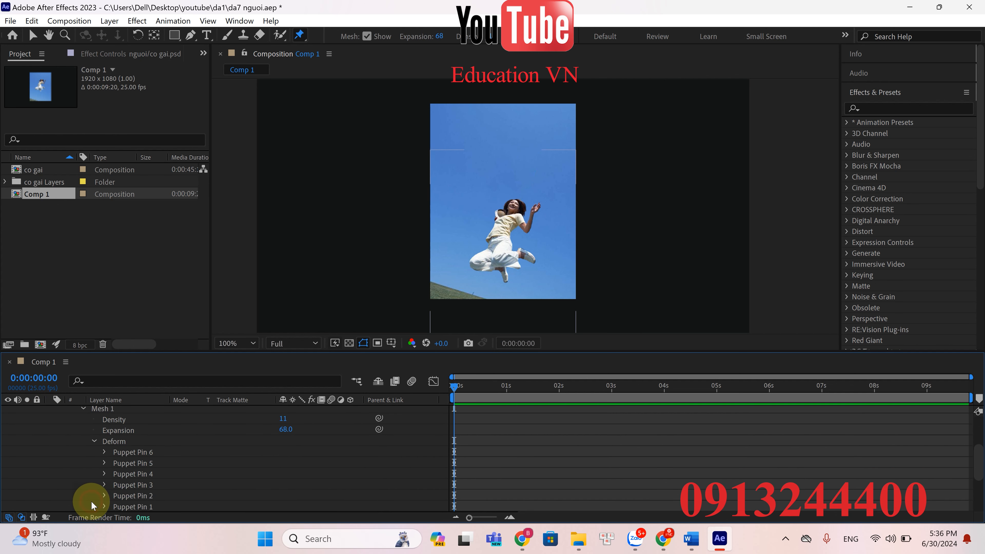
Step: Select Puppet Pin 1 through Puppet Pin 6 and expand them together to show their Position keyframes
left_click(130, 473)
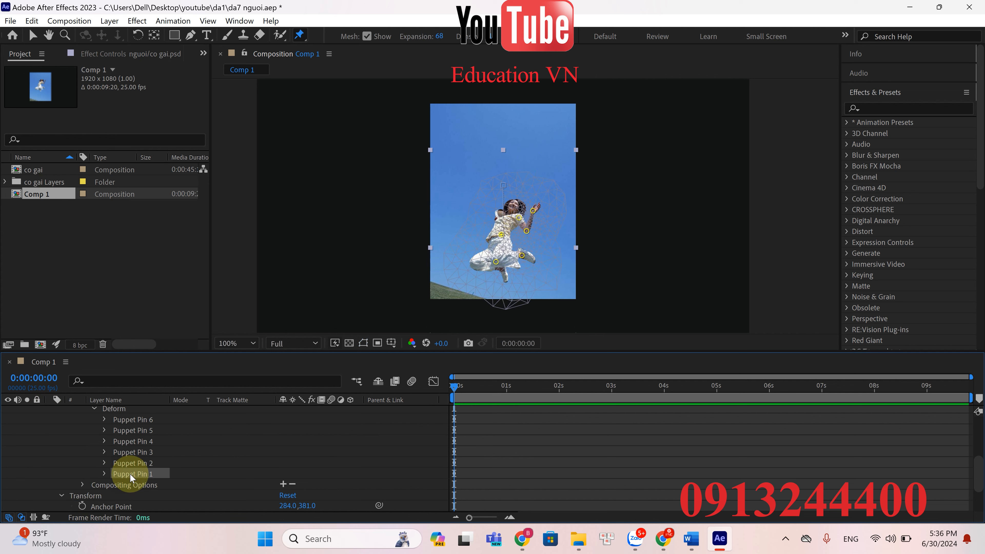
left_click(138, 422, "shift")
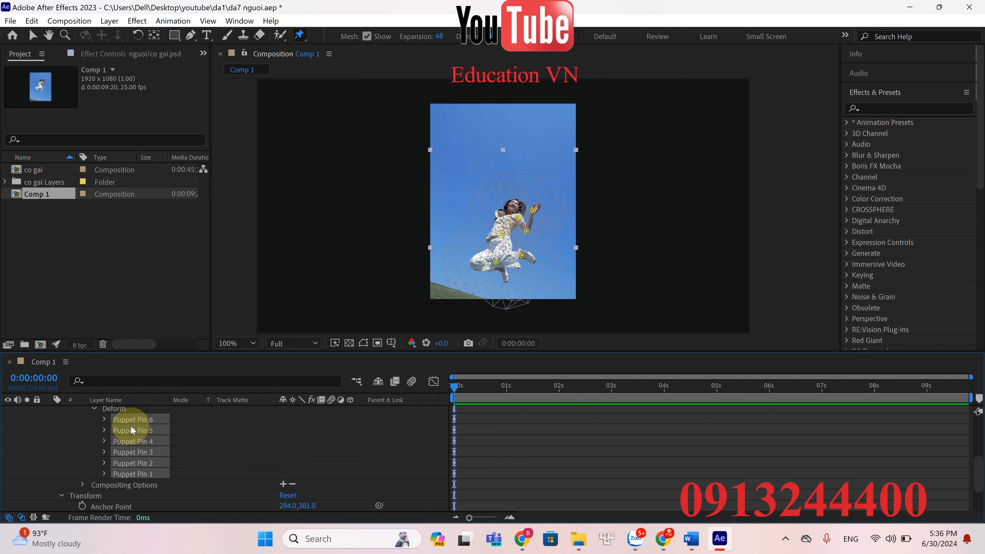
left_click(104, 419)
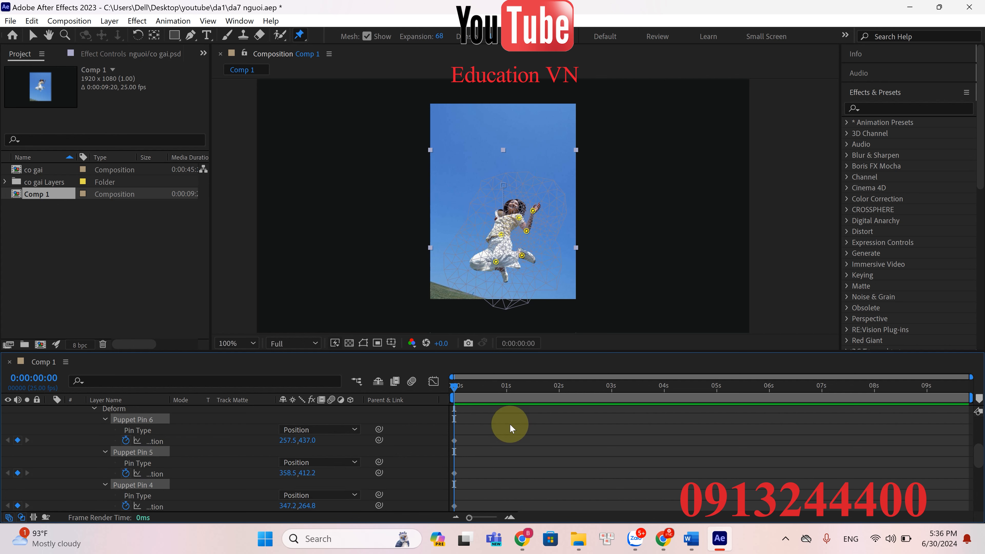
scroll(495, 420, "down", 3)
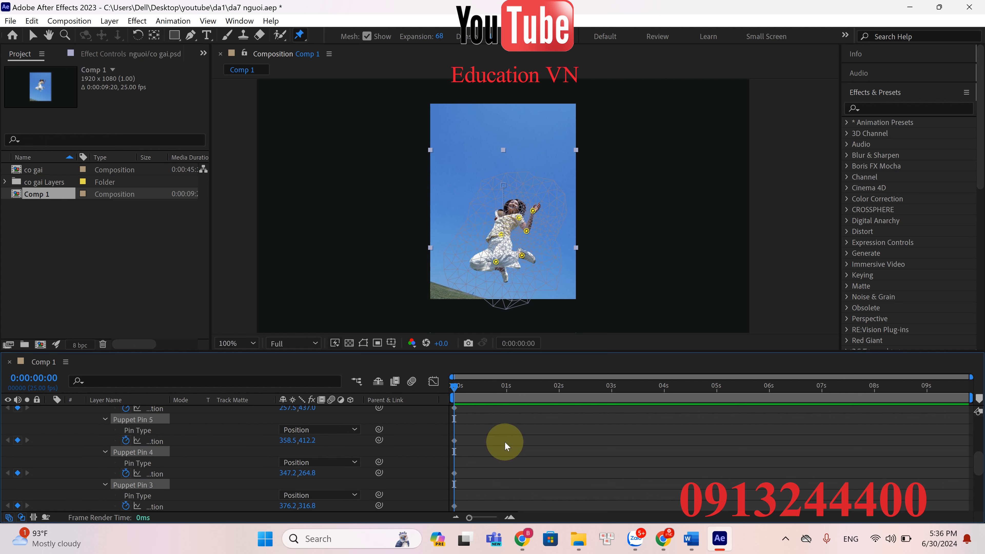
scroll(490, 417, "down", 3)
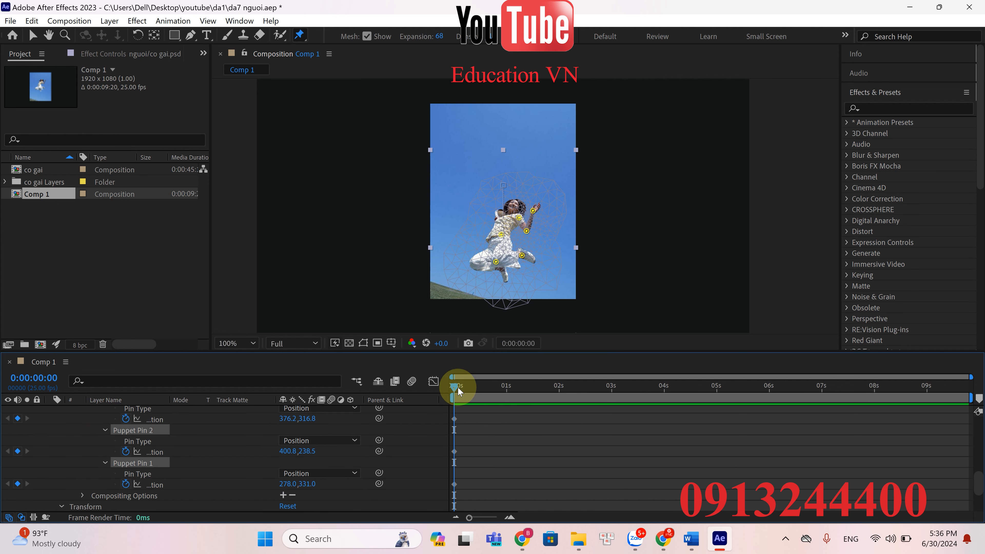
Step: At 0:00:01:14, deselect the group of pins and move only the girl's front ankle pin slightly downward
left_click_drag(463, 384, 536, 389)
scroll(534, 398, "down", 3)
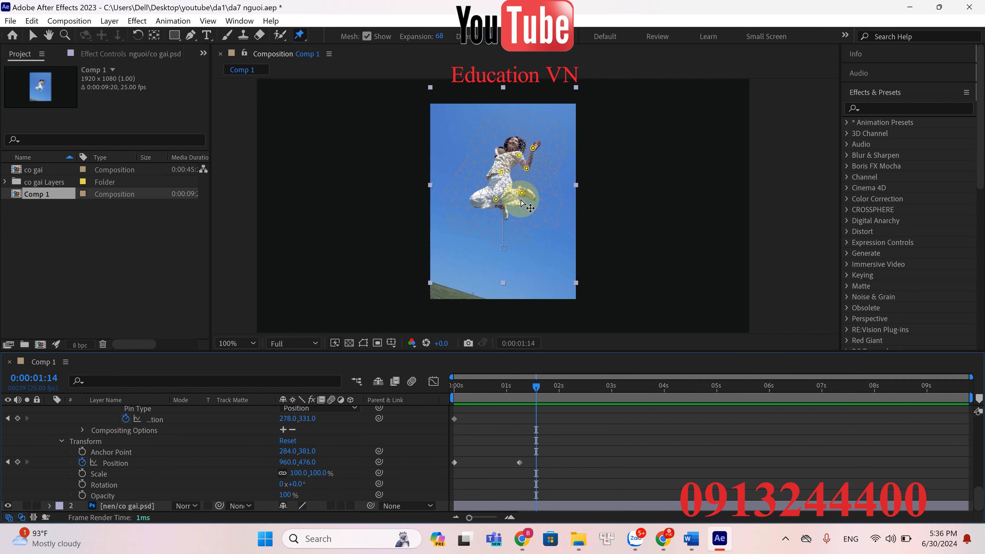
left_click_drag(522, 199, 522, 202)
key("ctrl+z")
left_click(469, 435)
left_click(522, 194)
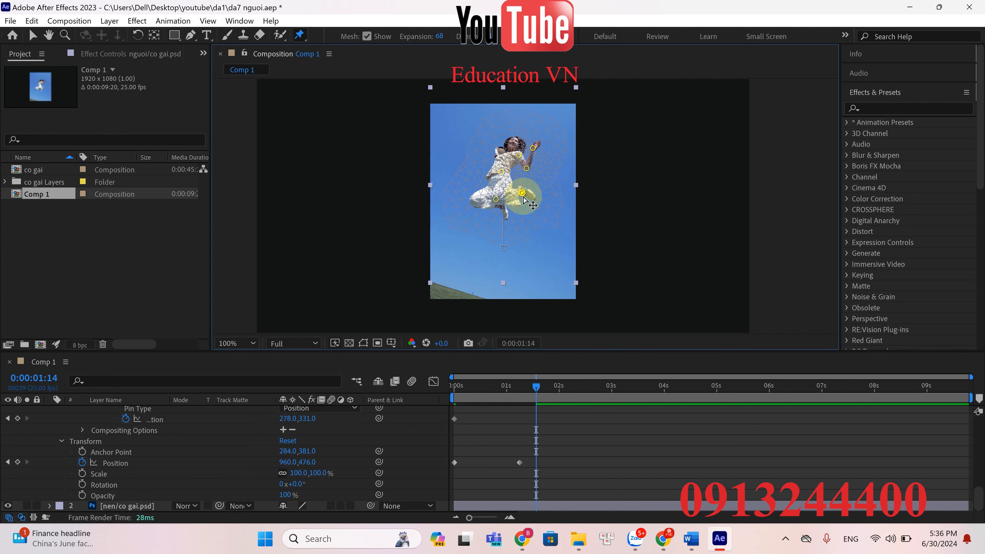
mouse_move(524, 201)
left_mouse_down()
mouse_move(526, 213)
mouse_move(525, 203)
left_mouse_up()
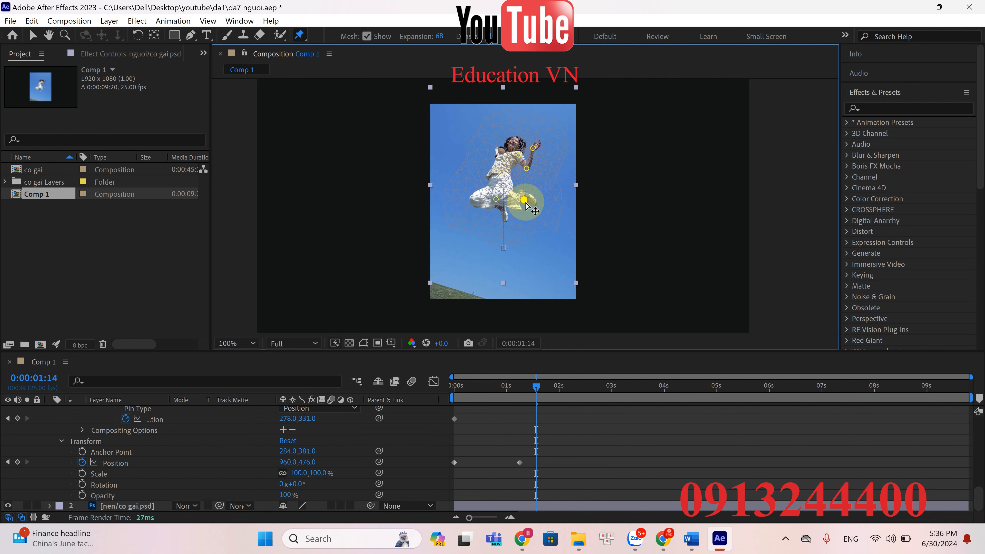
Step: Shift the trouser-leg pin up and inward and fine-tune the front ankle pin's position at 0:00:01:14
scroll(526, 205, "up", 4)
mouse_move(524, 184)
left_mouse_down()
mouse_move(516, 160)
mouse_move(518, 176)
left_mouse_up()
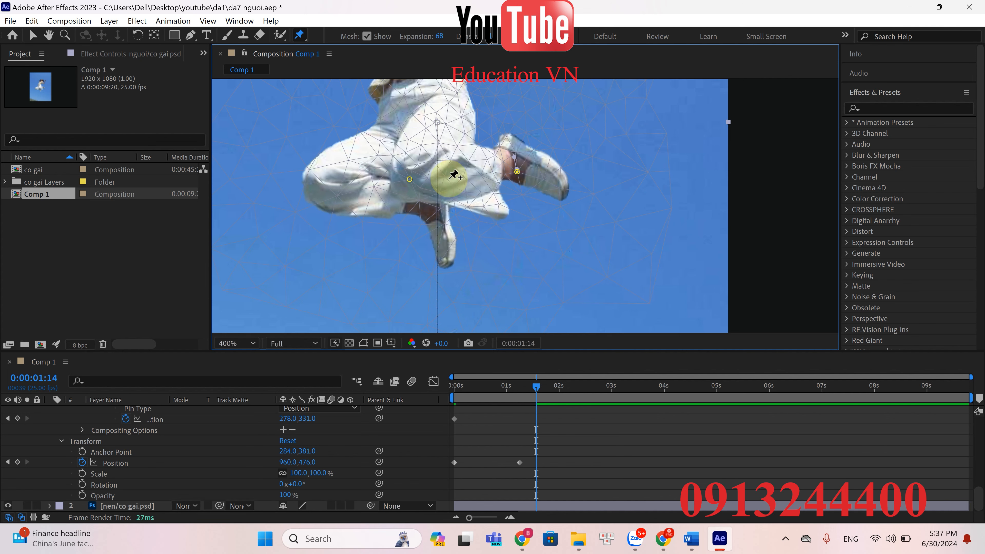
left_click_drag(413, 176, 423, 163)
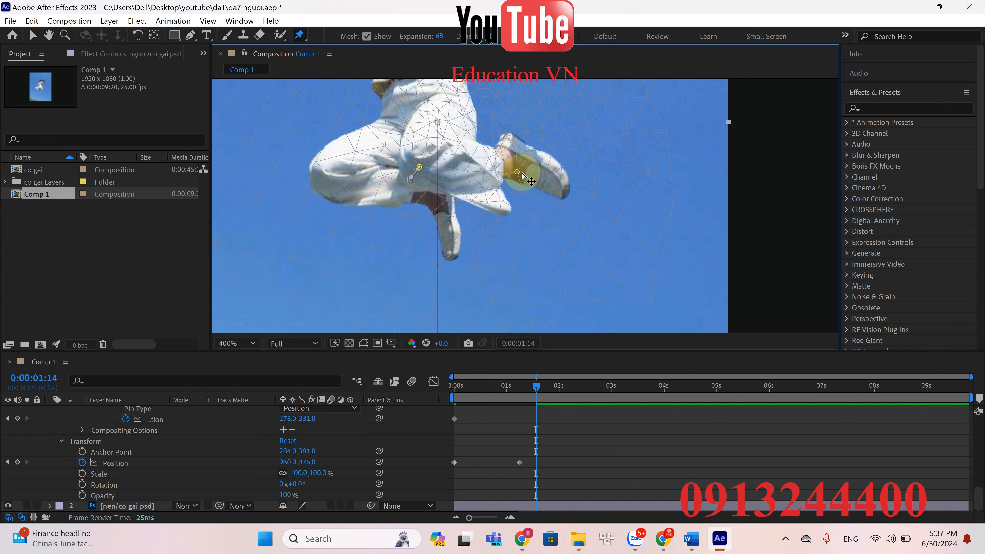
left_click_drag(516, 171, 518, 177)
key("/")
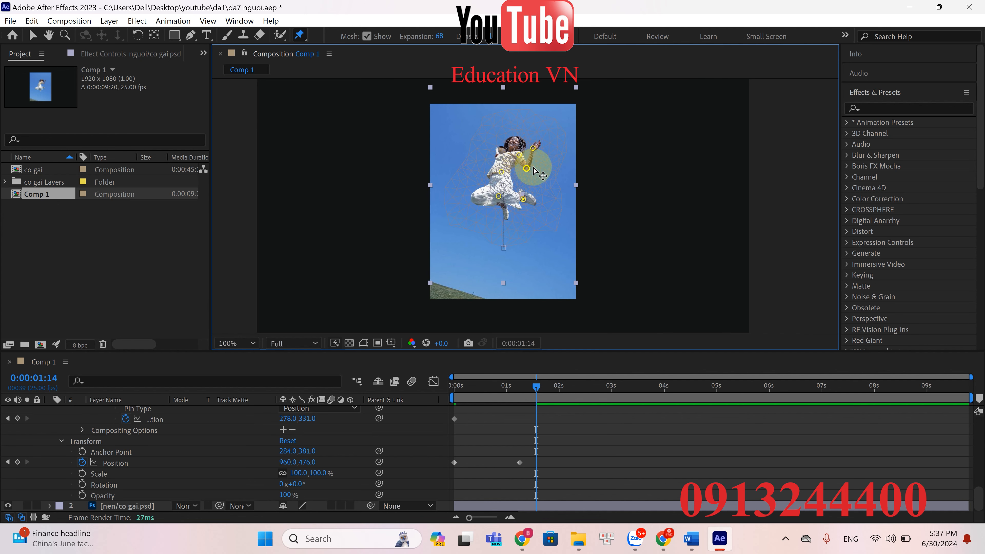
Step: Move the raised arm's wrist pin slightly inward and its elbow pin slightly up at 0:00:01:14, then deselect the pins
key("period")
left_click_drag(526, 187, 517, 240)
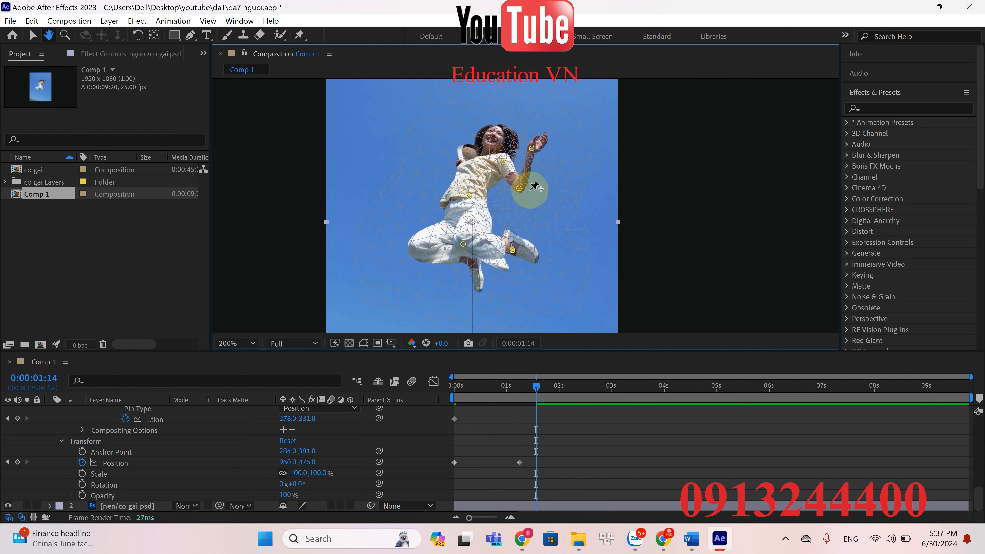
key("ctrl+p")
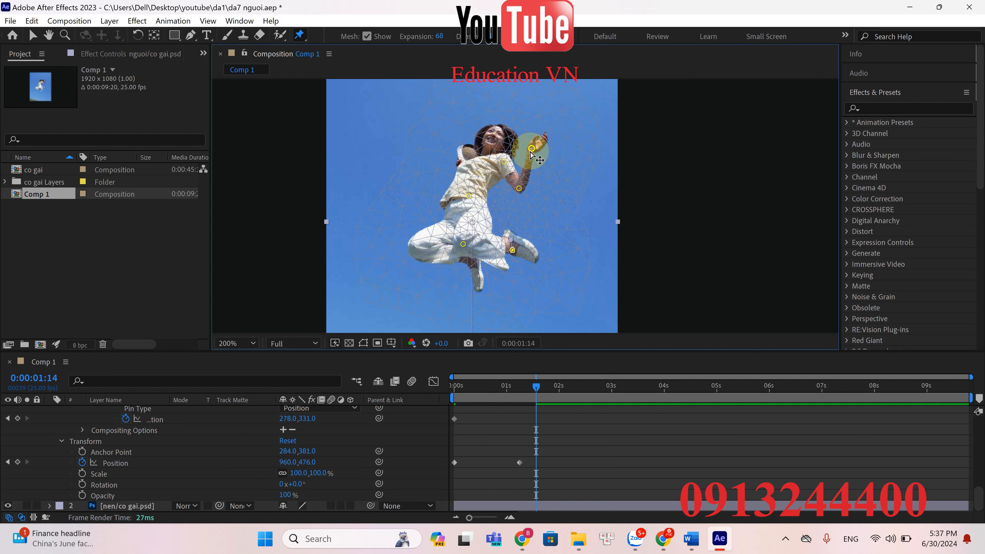
left_click_drag(530, 151, 528, 152)
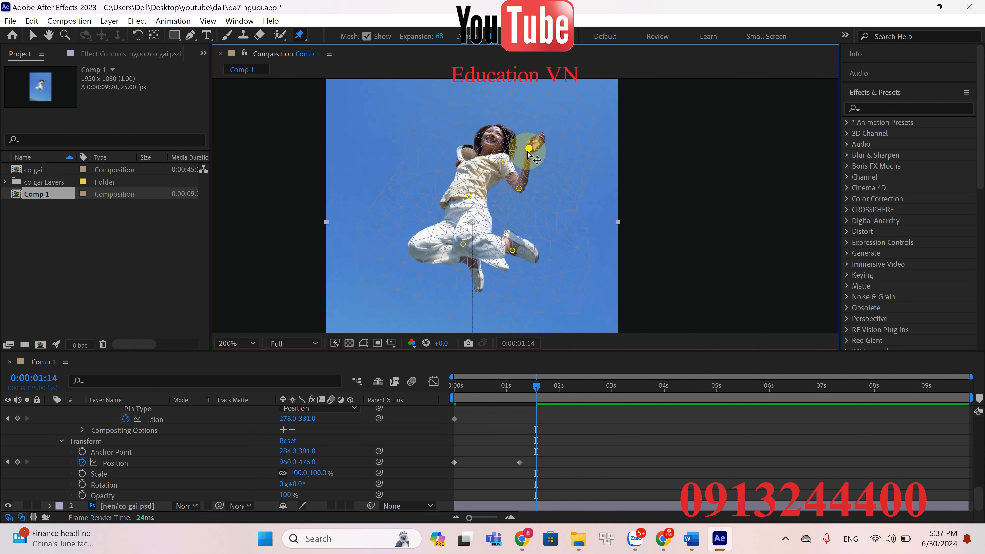
left_click_drag(520, 186, 521, 183)
left_click(556, 442)
Step: Return to 0:00:00:00 and play back the jump animation with the whole picture in view
scroll(556, 441, "up", 5)
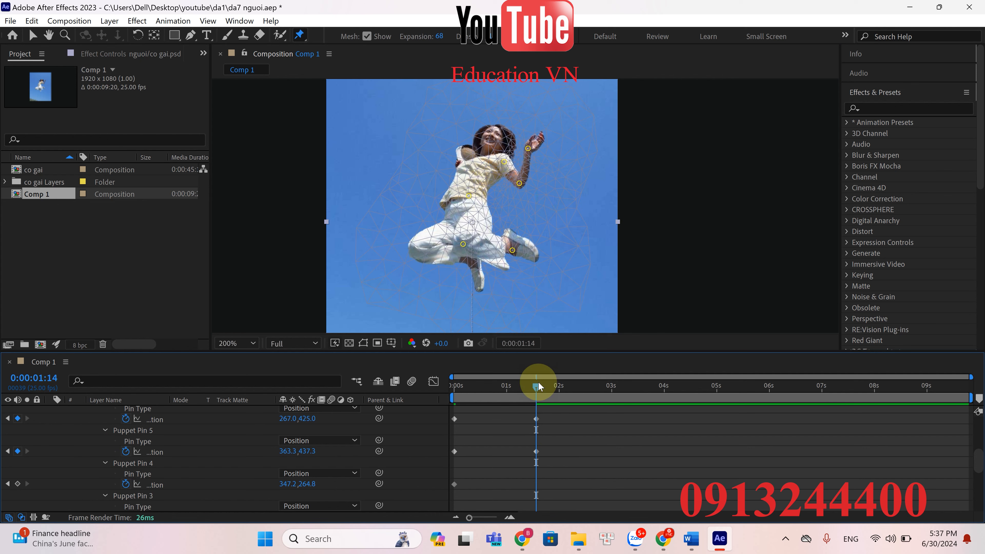
left_click_drag(536, 388, 429, 390)
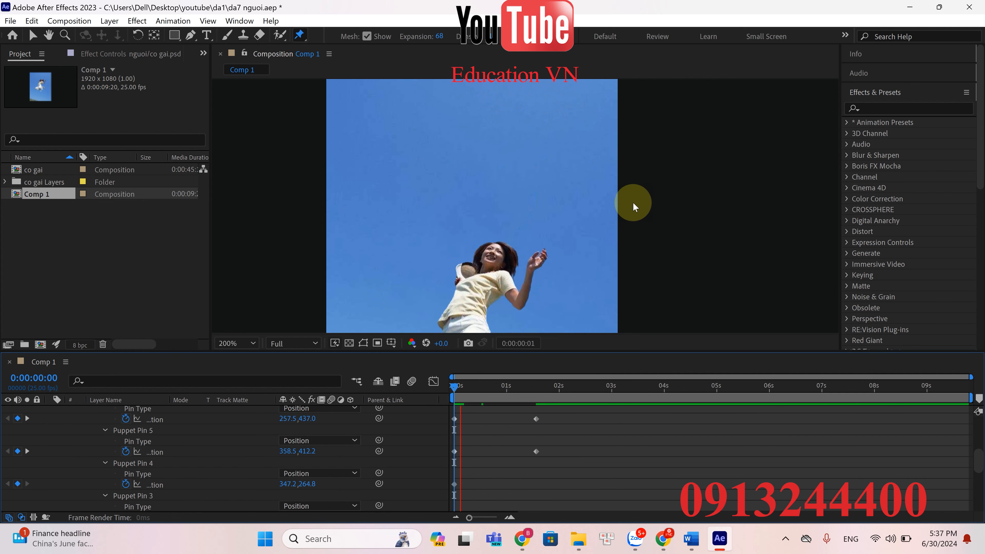
key("comma")
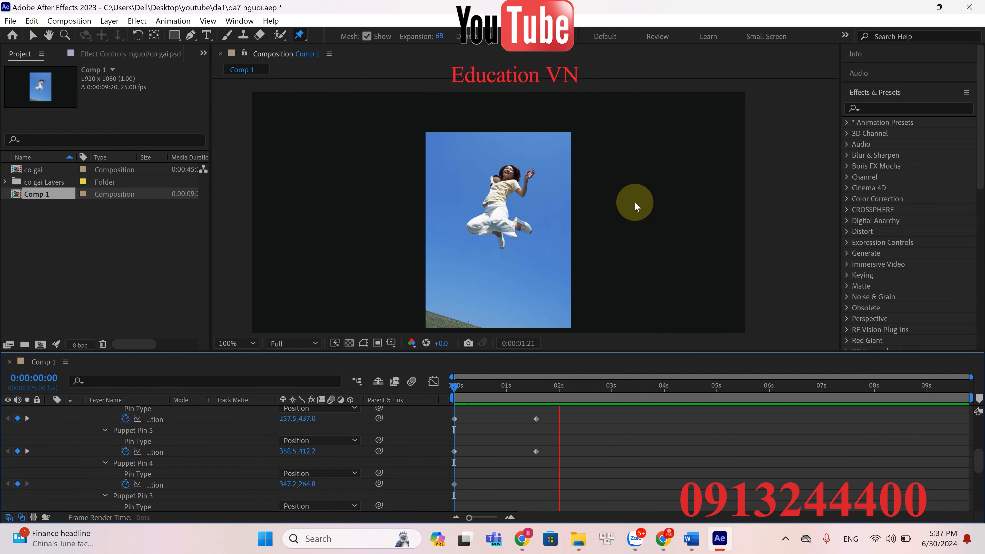
Step: Replay the girl's jump from 0:00:00:00 twice to check the combined Position and puppet pin motion, then stop playback
left_click(584, 381)
left_click_drag(511, 393, 450, 406)
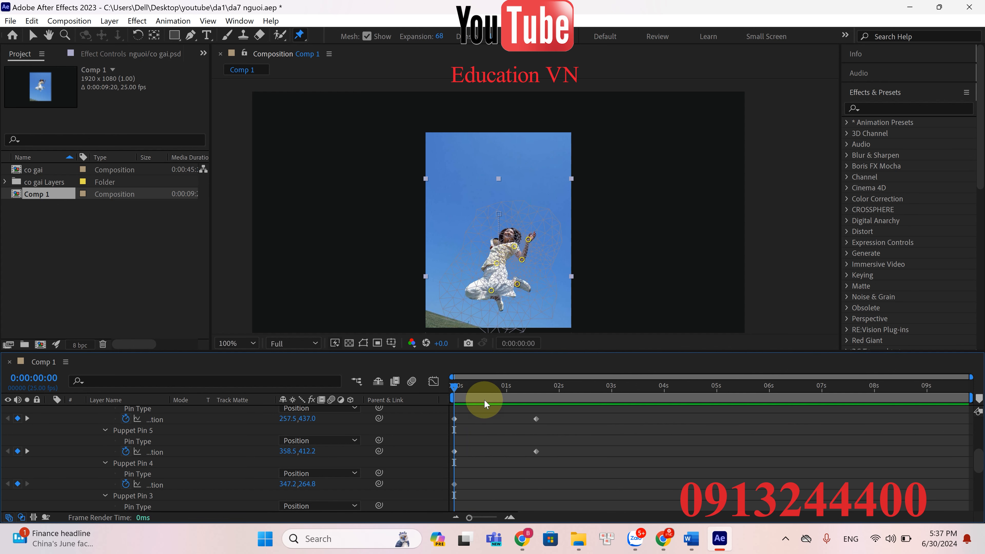
key("space")
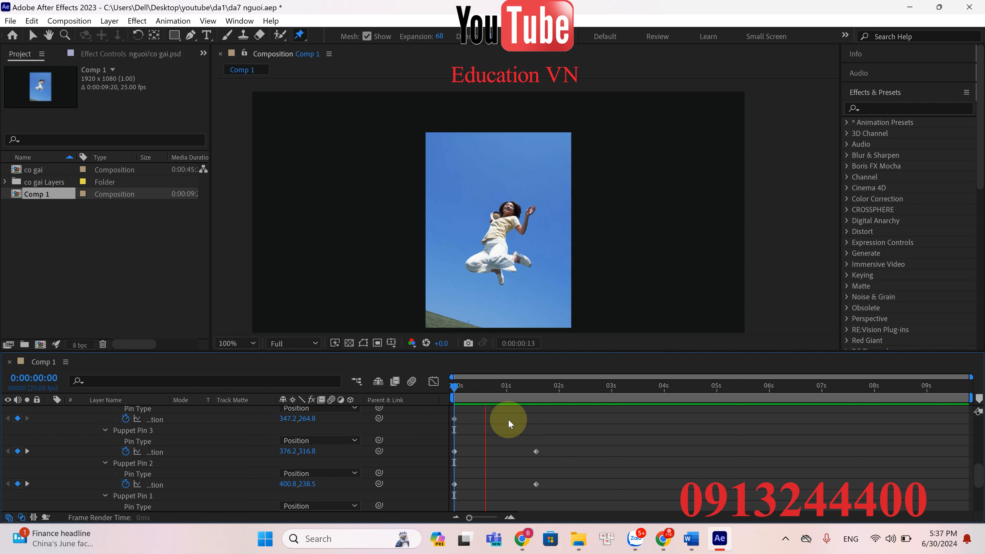
left_click(581, 384)
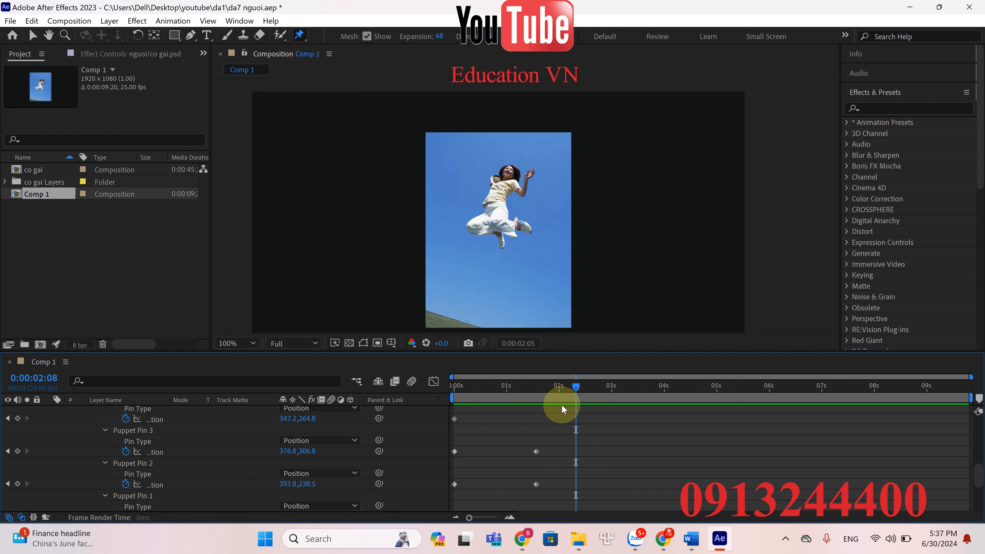
left_click_drag(582, 384, 443, 406)
key("space")
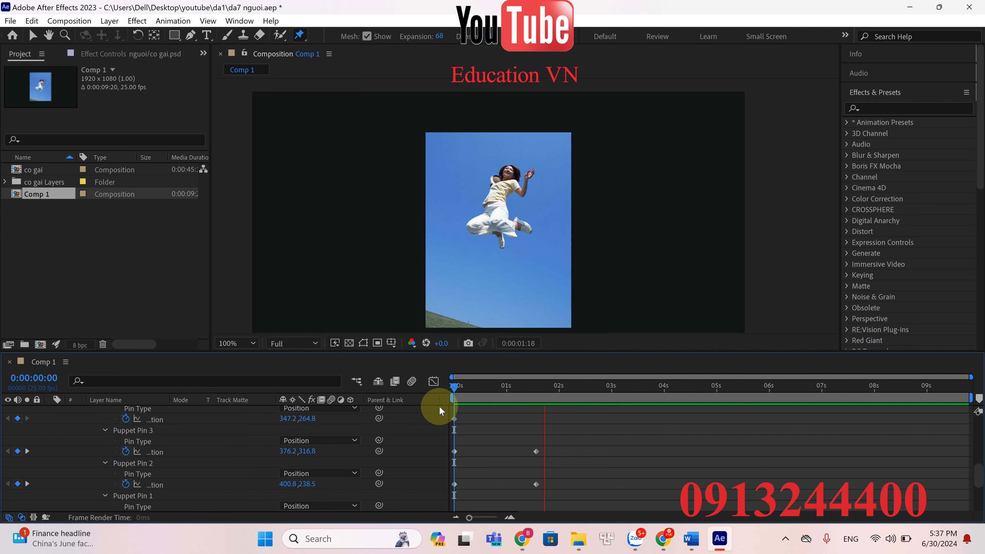
key("space")
left_click(785, 538)
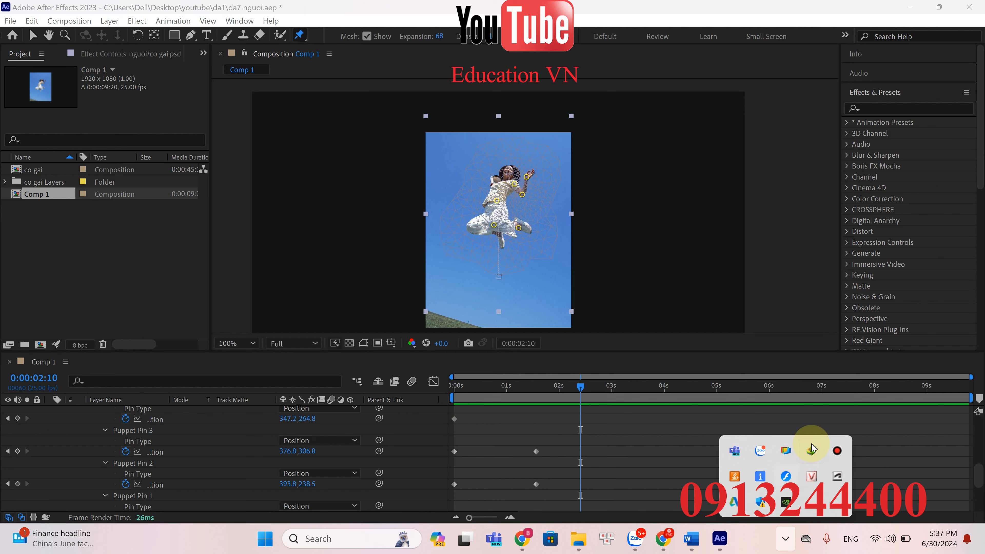
left_click(832, 445)
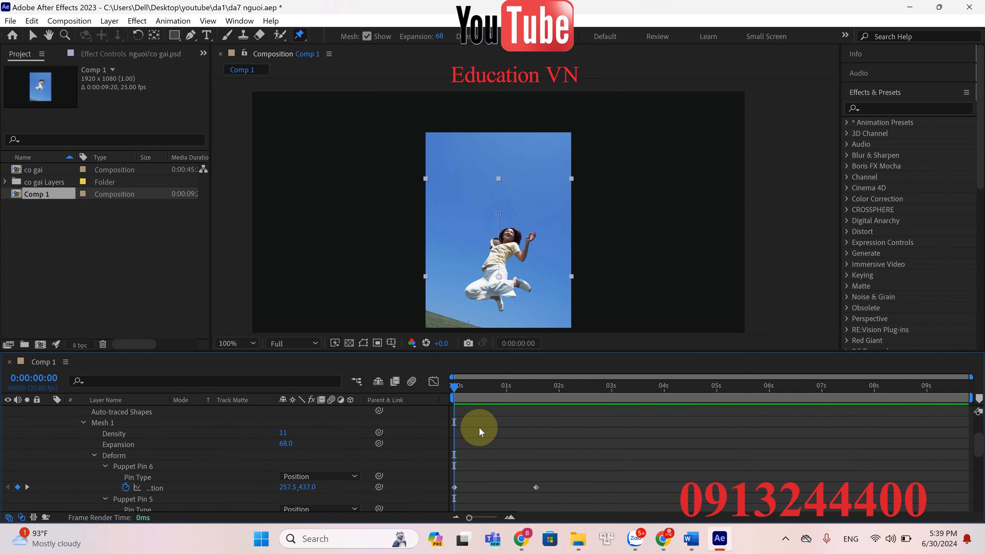
Step: Return the current time to 0:00:00:00 and preview the finished jump animation once more
left_click_drag(452, 388, 441, 367)
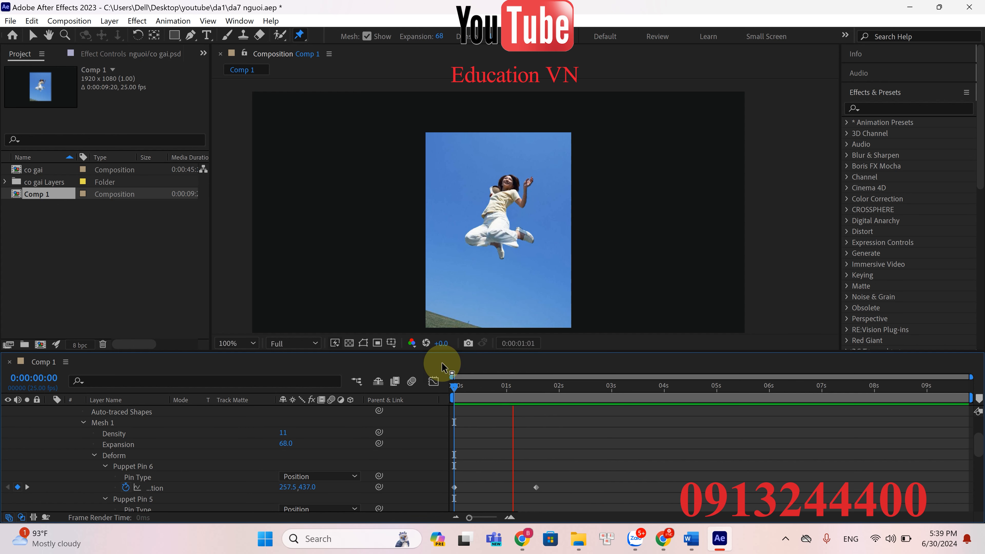